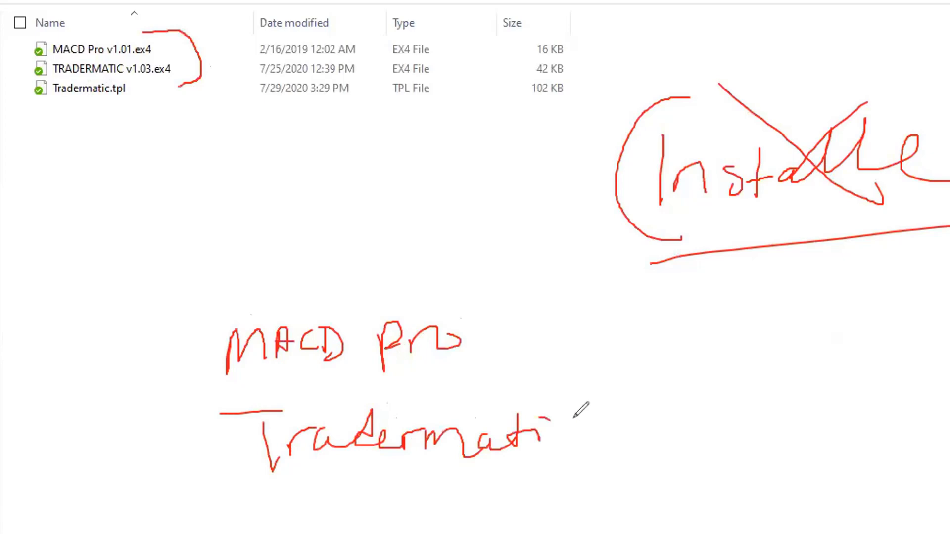
# - Draw an arrow and a second line beneath the handwritten "Tradermatic" and underline "MACD Pro"
pyautogui.moveTo(270, 499); pyautogui.dragTo(514, 498)
pyautogui.moveTo(490, 486); pyautogui.dragTo(514, 496)
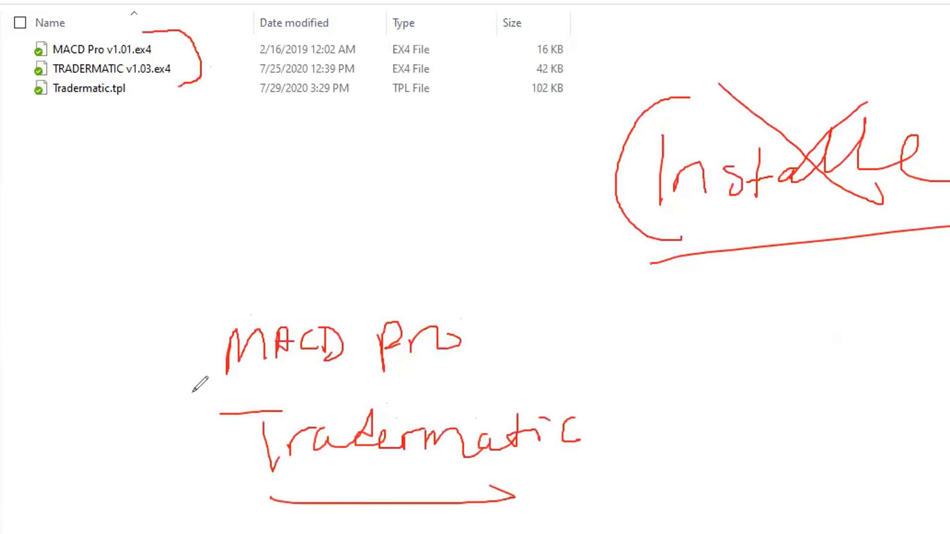
pyautogui.moveTo(192, 394); pyautogui.dragTo(476, 386)
pyautogui.moveTo(305, 520); pyautogui.dragTo(539, 502)
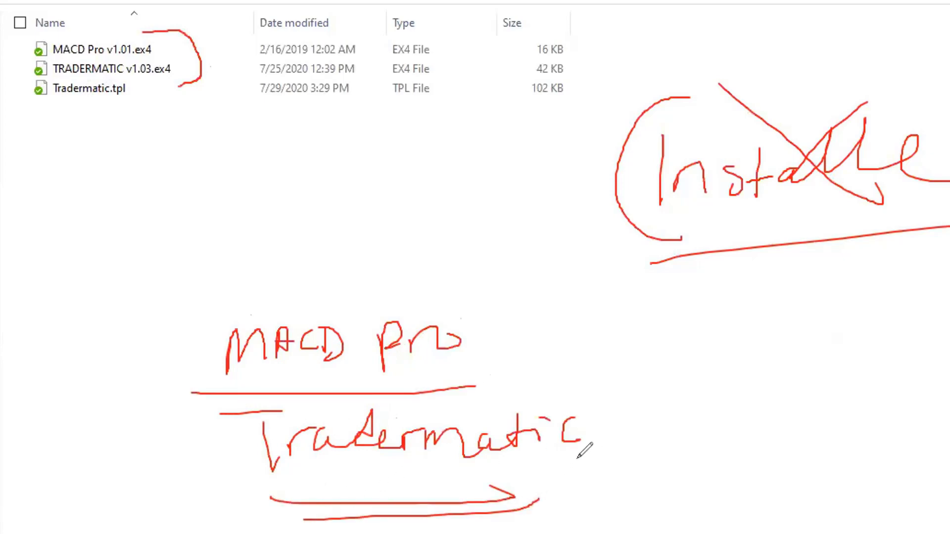
# - Handwrite the extension ".ex4" after both the "Tradermatic" and "MACD Pro" notes
pyautogui.click(586, 436)
pyautogui.moveTo(599, 431); pyautogui.dragTo(669, 449)
pyautogui.click(640, 423)
pyautogui.moveTo(673, 425)
pyautogui.mouseDown()
pyautogui.moveTo(653, 448)
pyautogui.moveTo(710, 434)
pyautogui.moveTo(705, 448)
pyautogui.mouseUp()
pyautogui.click(503, 365)
pyautogui.moveTo(527, 348); pyautogui.dragTo(582, 363)
pyautogui.moveTo(580, 344)
pyautogui.mouseDown()
pyautogui.moveTo(569, 364)
pyautogui.moveTo(611, 356)
pyautogui.moveTo(604, 367)
pyautogui.mouseUp()
# - Circle the two handwritten .ex4 file names together and draw an arrow leading out of the circle
pyautogui.moveTo(424, 292)
pyautogui.mouseDown()
pyautogui.moveTo(226, 273)
pyautogui.moveTo(241, 523)
pyautogui.moveTo(754, 506)
pyautogui.moveTo(695, 348)
pyautogui.moveTo(424, 280)
pyautogui.mouseUp()
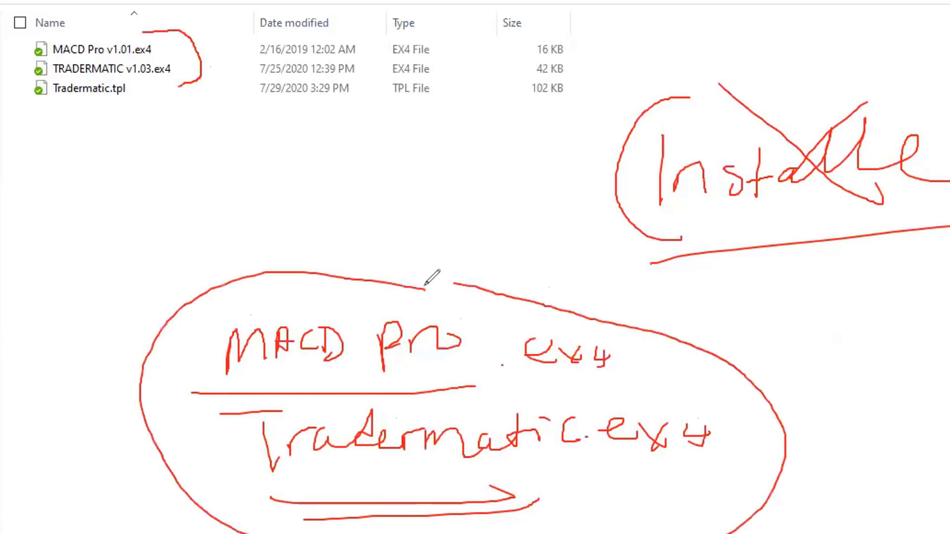
pyautogui.moveTo(758, 386)
pyautogui.mouseDown()
pyautogui.moveTo(847, 361)
pyautogui.moveTo(850, 371)
pyautogui.mouseUp()
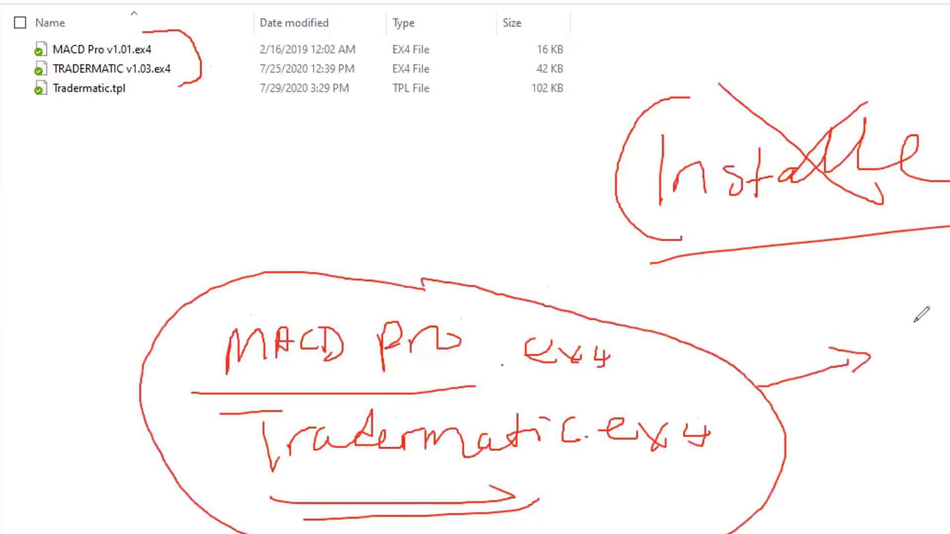
pyautogui.moveTo(915, 322); pyautogui.dragTo(921, 367)
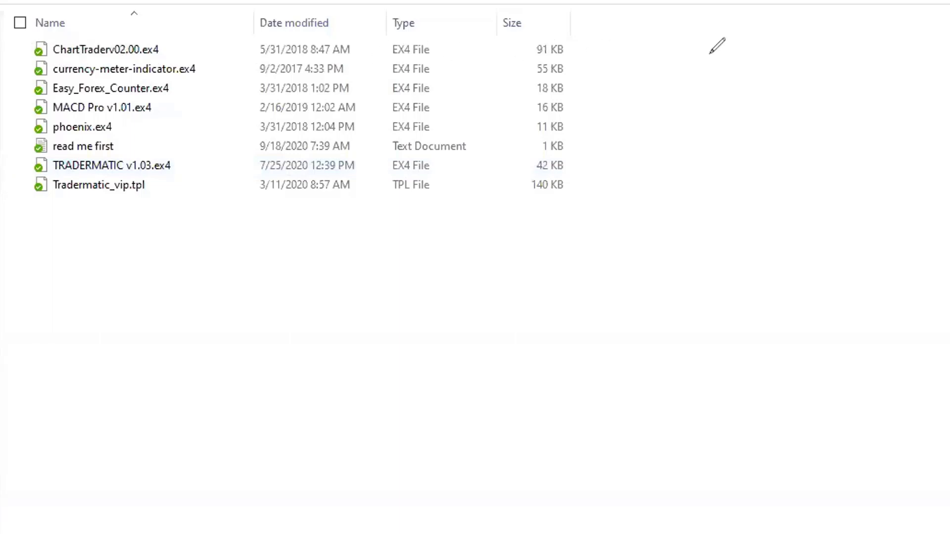
# - Annotate the ChartTraderv02.00.ex4 row with arrows and the underlined handwritten word "Experts"
pyautogui.moveTo(742, 53)
pyautogui.mouseDown()
pyautogui.moveTo(566, 51)
pyautogui.moveTo(579, 60)
pyautogui.moveTo(579, 45)
pyautogui.mouseUp()
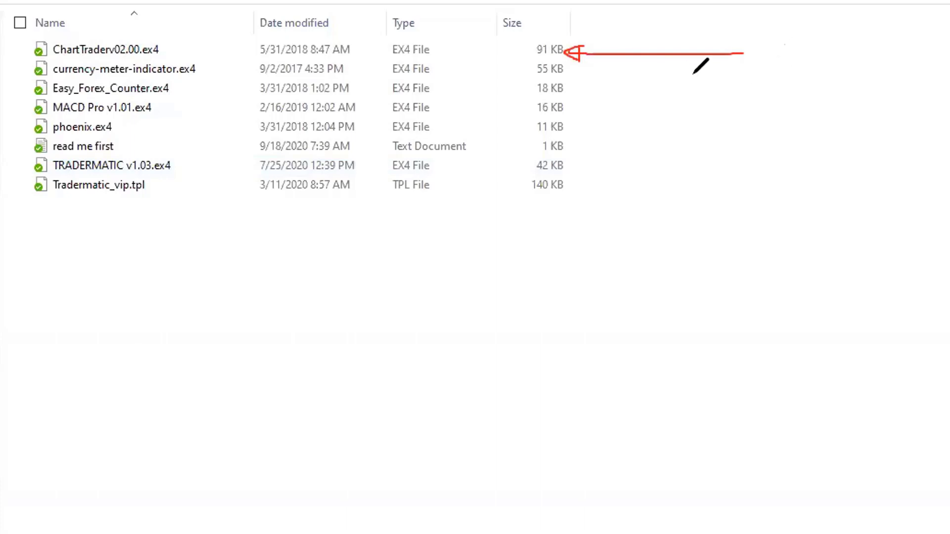
pyautogui.moveTo(793, 37)
pyautogui.mouseDown()
pyautogui.moveTo(775, 58)
pyautogui.moveTo(807, 31)
pyautogui.moveTo(824, 67)
pyautogui.moveTo(856, 40)
pyautogui.moveTo(827, 54)
pyautogui.moveTo(937, 55)
pyautogui.moveTo(779, 84)
pyautogui.moveTo(903, 95)
pyautogui.mouseUp()
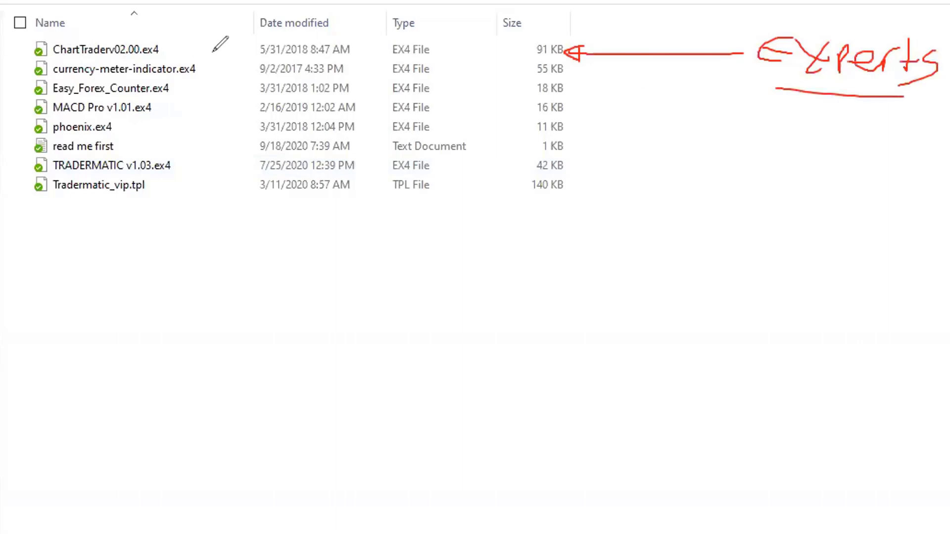
pyautogui.moveTo(215, 49); pyautogui.dragTo(181, 54)
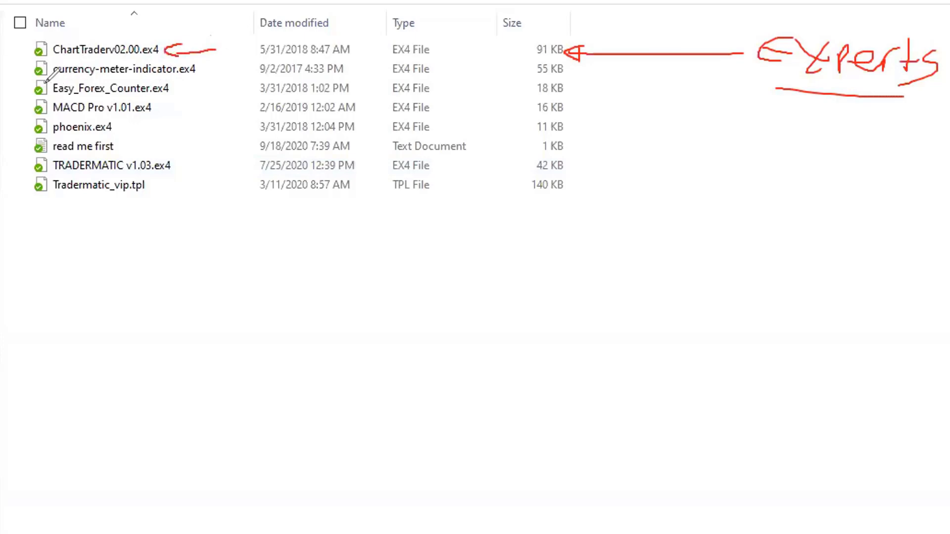
# - Underline the currency-meter-indicator, Easy_Forex_Counter, MACD Pro, phoenix and TRADERMATIC .ex4 files near their icons
pyautogui.moveTo(28, 83)
pyautogui.mouseDown()
pyautogui.moveTo(55, 81)
pyautogui.moveTo(61, 102)
pyautogui.moveTo(75, 101)
pyautogui.mouseUp()
pyautogui.moveTo(22, 121); pyautogui.dragTo(85, 118)
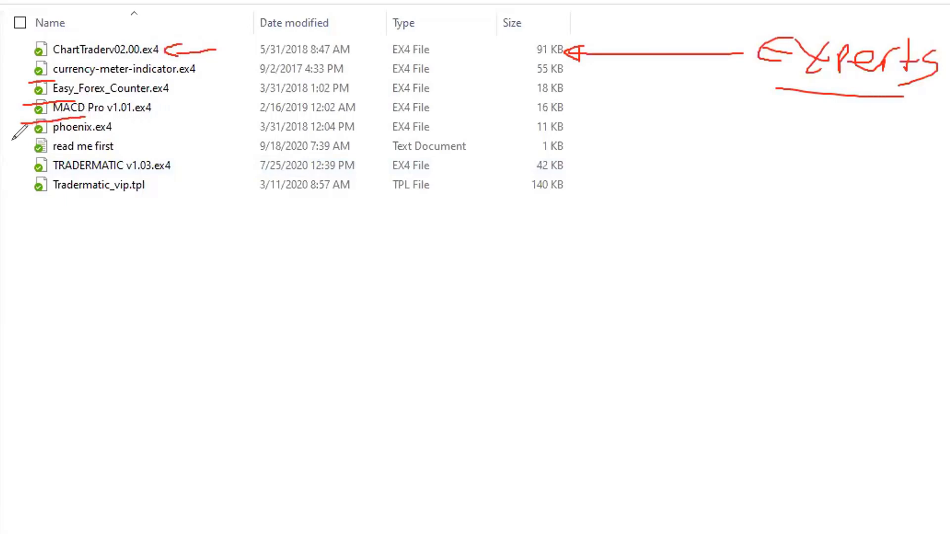
pyautogui.moveTo(12, 140); pyautogui.dragTo(33, 139)
pyautogui.moveTo(19, 176); pyautogui.dragTo(40, 171)
# - Handwrite "5 files -" in the empty area below the file list and underline it
pyautogui.moveTo(555, 253)
pyautogui.mouseDown()
pyautogui.moveTo(508, 253)
pyautogui.moveTo(536, 295)
pyautogui.mouseUp()
pyautogui.moveTo(613, 249)
pyautogui.mouseDown()
pyautogui.moveTo(620, 292)
pyautogui.moveTo(643, 236)
pyautogui.mouseUp()
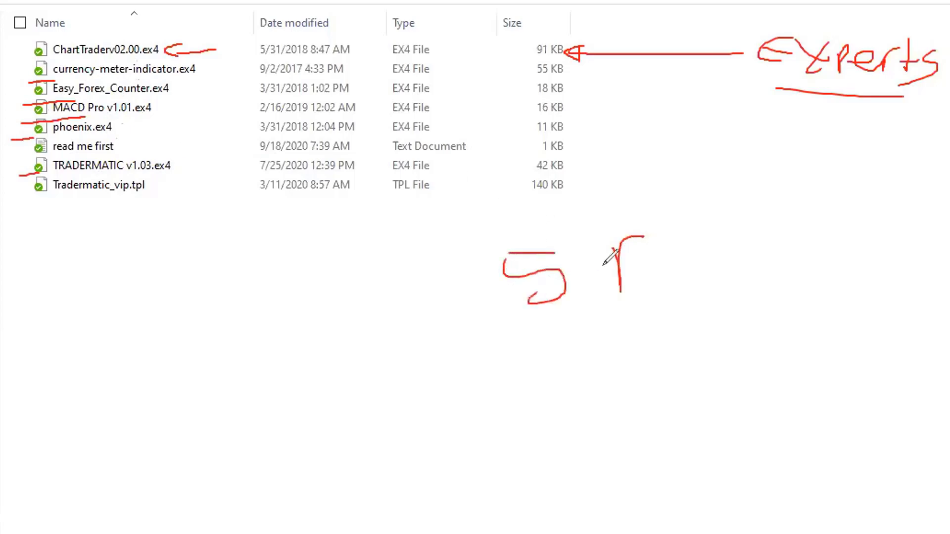
pyautogui.moveTo(592, 266); pyautogui.dragTo(652, 263)
pyautogui.moveTo(654, 262)
pyautogui.mouseDown()
pyautogui.moveTo(817, 240)
pyautogui.moveTo(812, 267)
pyautogui.mouseUp()
pyautogui.click(685, 245)
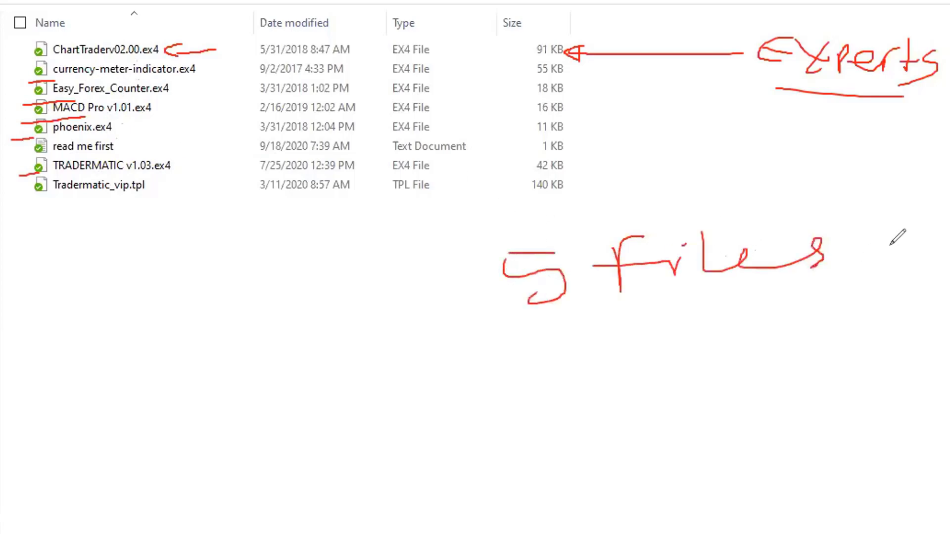
pyautogui.moveTo(890, 245); pyautogui.dragTo(928, 243)
pyautogui.moveTo(553, 324); pyautogui.dragTo(949, 313)
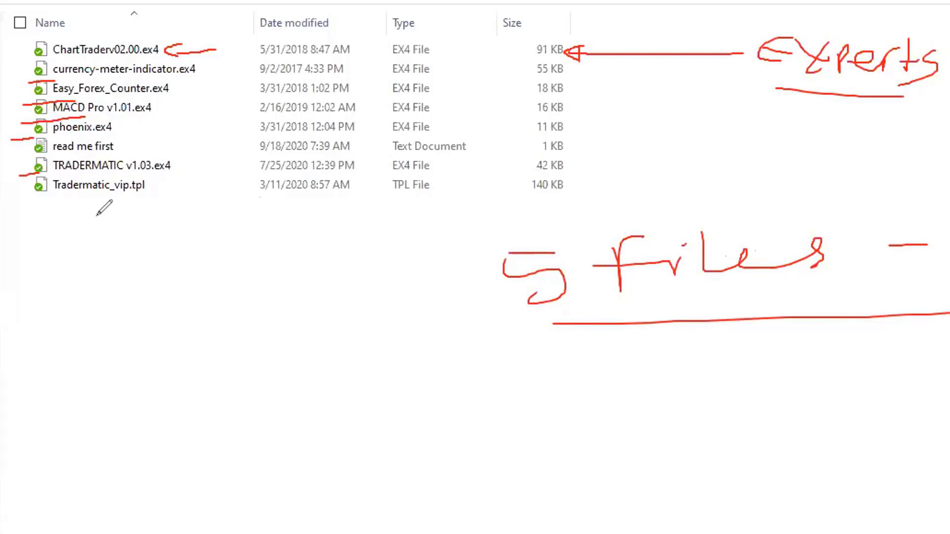
# - Draw an arrow pointing up to Tradermatic_vip.tpl and handwrite the underlined word "Templates" below it
pyautogui.moveTo(137, 298); pyautogui.dragTo(133, 330)
pyautogui.moveTo(137, 271)
pyautogui.mouseDown()
pyautogui.moveTo(118, 198)
pyautogui.moveTo(104, 213)
pyautogui.mouseUp()
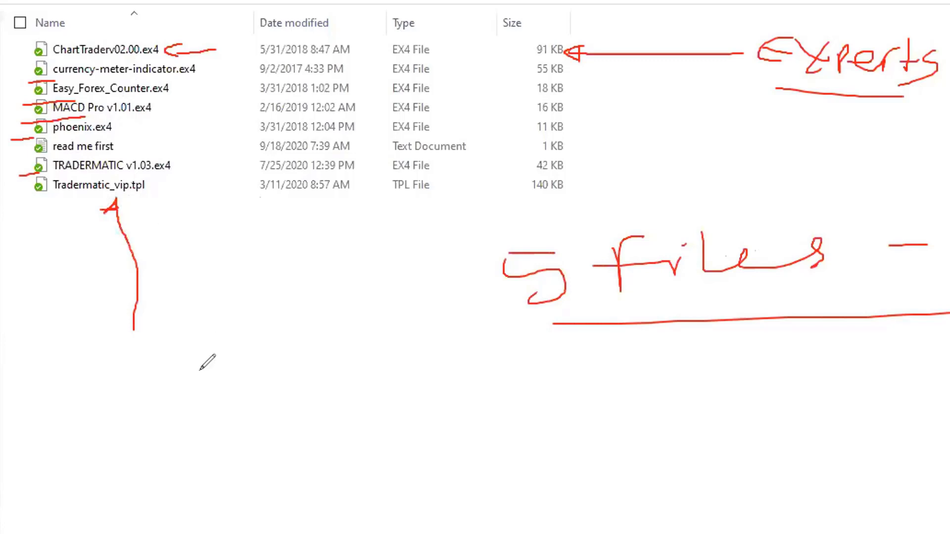
pyautogui.moveTo(178, 369); pyautogui.dragTo(297, 367)
pyautogui.moveTo(267, 376)
pyautogui.mouseDown()
pyautogui.moveTo(267, 419)
pyautogui.moveTo(328, 394)
pyautogui.moveTo(402, 436)
pyautogui.moveTo(428, 418)
pyautogui.mouseUp()
pyautogui.moveTo(442, 376)
pyautogui.mouseDown()
pyautogui.moveTo(475, 417)
pyautogui.moveTo(519, 414)
pyautogui.moveTo(552, 397)
pyautogui.moveTo(596, 428)
pyautogui.moveTo(533, 446)
pyautogui.mouseUp()
pyautogui.moveTo(242, 477); pyautogui.dragTo(596, 498)
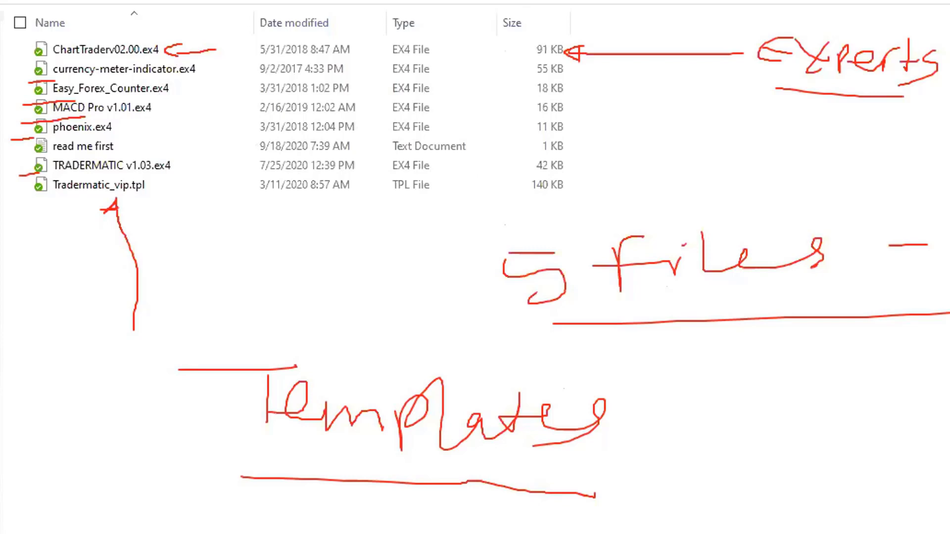
# - Erase all drawings, and draw a line from the ChartTraderv02.00.ex4 row to a handwritten "EX"
pyautogui.press('e')
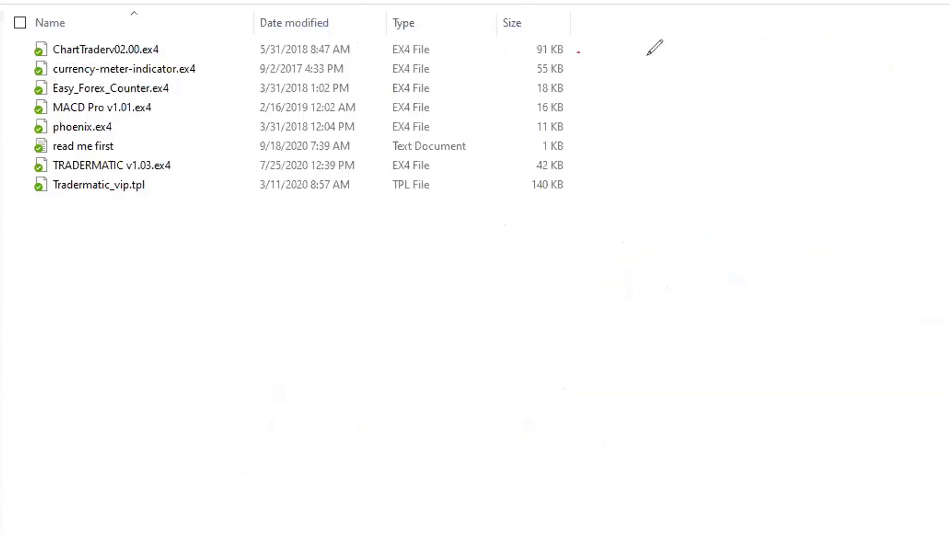
pyautogui.moveTo(577, 52)
pyautogui.mouseDown()
pyautogui.moveTo(682, 52)
pyautogui.moveTo(695, 65)
pyautogui.moveTo(672, 54)
pyautogui.mouseUp()
pyautogui.moveTo(724, 35); pyautogui.dragTo(757, 63)
pyautogui.moveTo(756, 44); pyautogui.dragTo(726, 75)
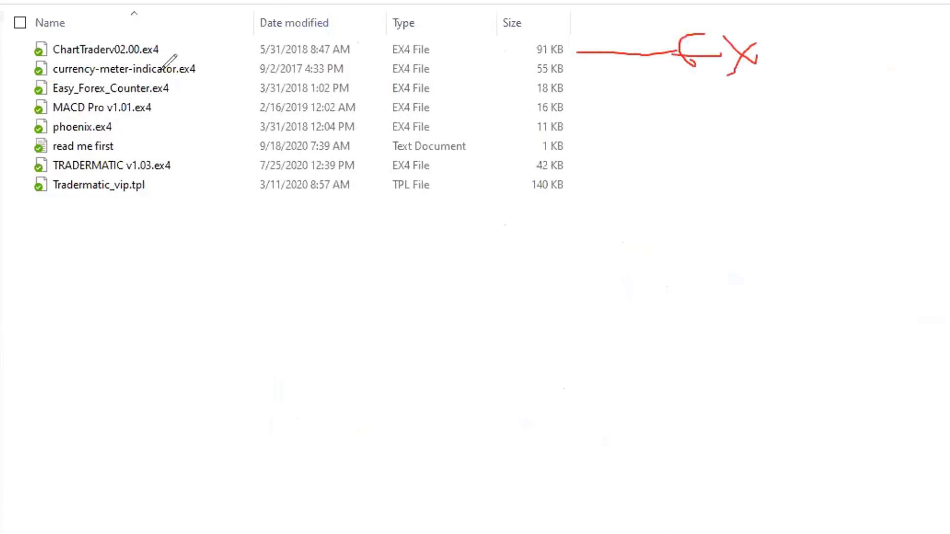
# - Mark the five indicator .ex4 files with a short red line after each file name
pyautogui.moveTo(212, 73)
pyautogui.mouseDown()
pyautogui.moveTo(229, 68)
pyautogui.moveTo(224, 89)
pyautogui.mouseUp()
pyautogui.moveTo(164, 112); pyautogui.dragTo(211, 111)
pyautogui.moveTo(122, 130); pyautogui.dragTo(183, 129)
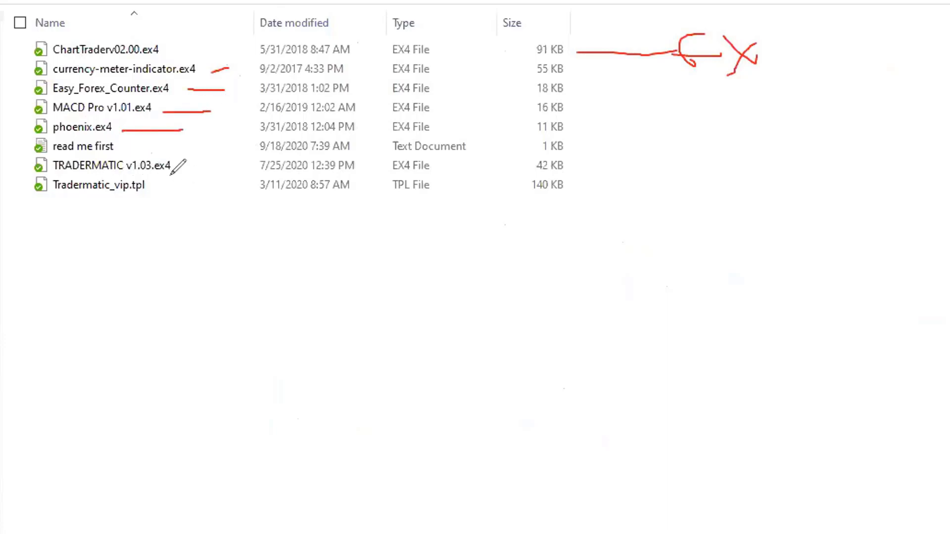
pyautogui.moveTo(173, 171); pyautogui.dragTo(190, 171)
# - Draw an arrow to Tradermatic_vip.tpl, underline MACD, TRADERMATIC and the template file, and exit drawing mode
pyautogui.moveTo(120, 202); pyautogui.dragTo(127, 308)
pyautogui.moveTo(100, 239)
pyautogui.mouseDown()
pyautogui.moveTo(127, 216)
pyautogui.moveTo(186, 255)
pyautogui.mouseUp()
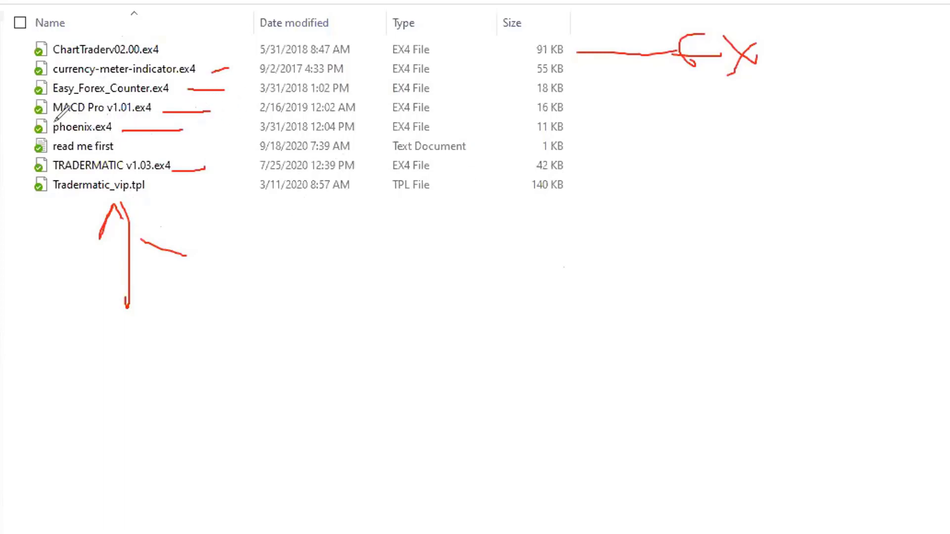
pyautogui.moveTo(51, 115); pyautogui.dragTo(87, 116)
pyautogui.moveTo(56, 174)
pyautogui.mouseDown()
pyautogui.moveTo(94, 175)
pyautogui.moveTo(105, 203)
pyautogui.mouseUp()
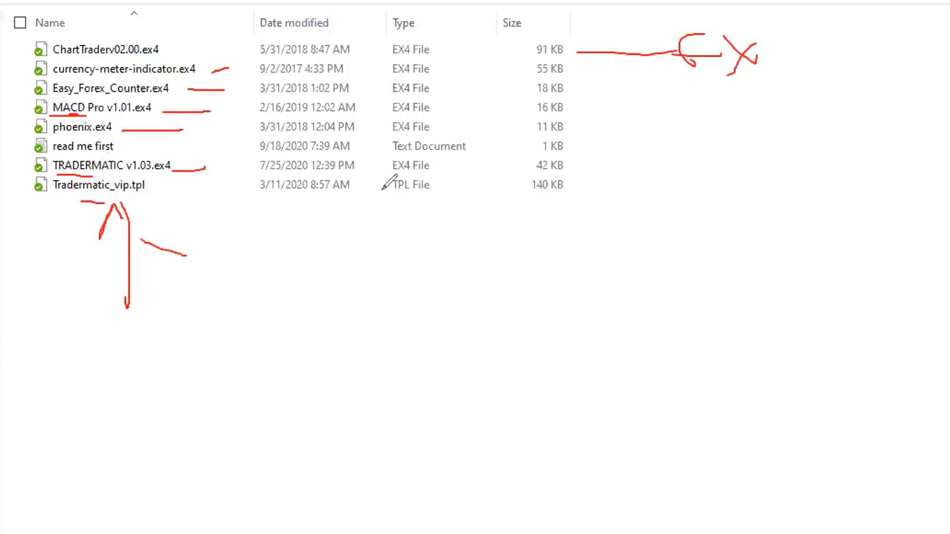
pyautogui.press('Escape')
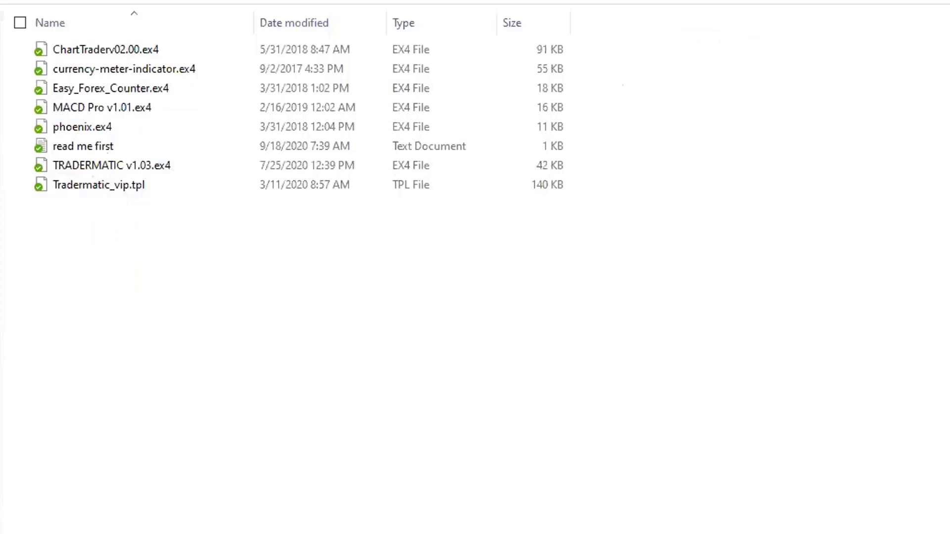
pyautogui.click(96, 55)
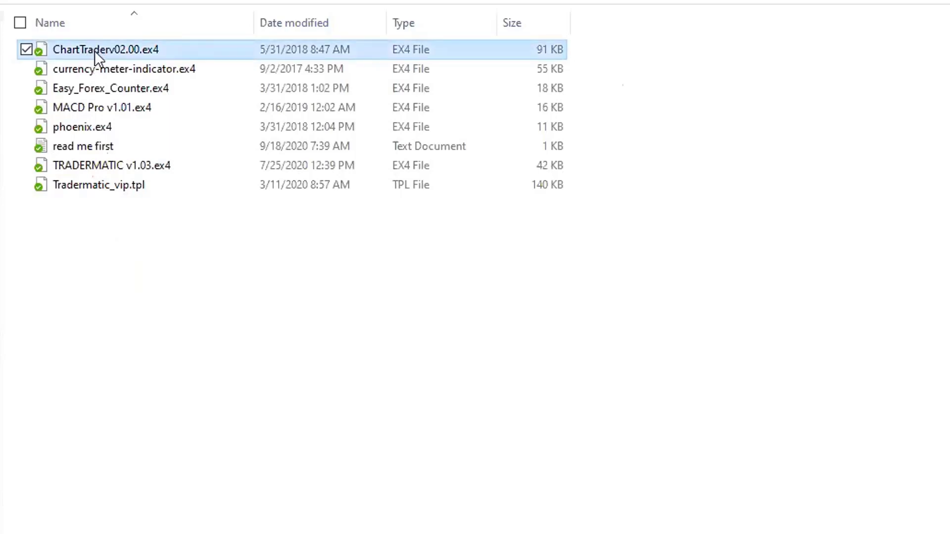
pyautogui.rightClick(94, 51)
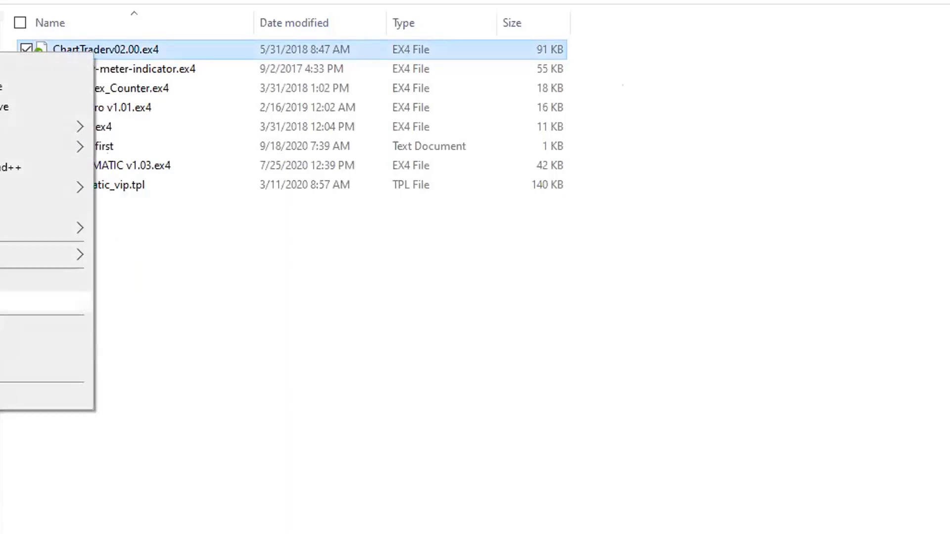
pyautogui.click(30, 302)
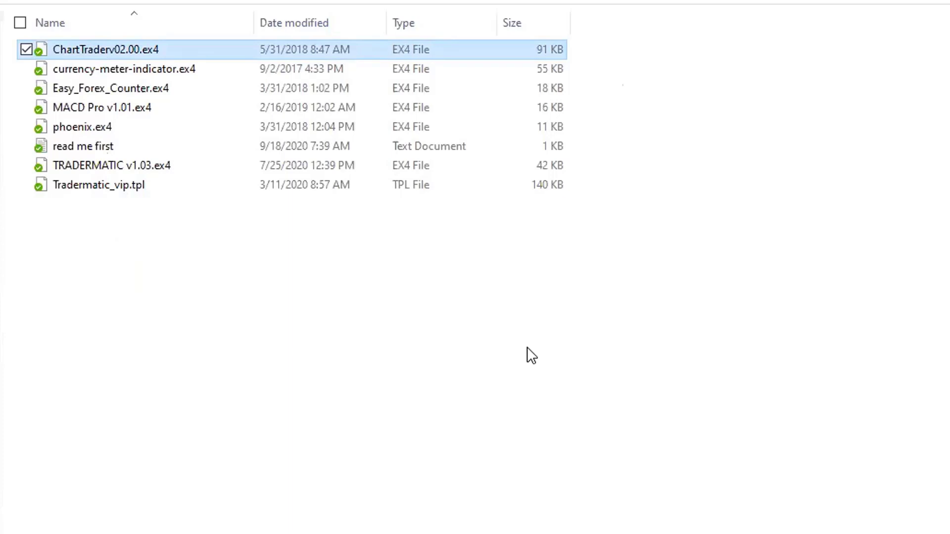
pyautogui.click(124, 47)
pyautogui.rightClick(124, 47)
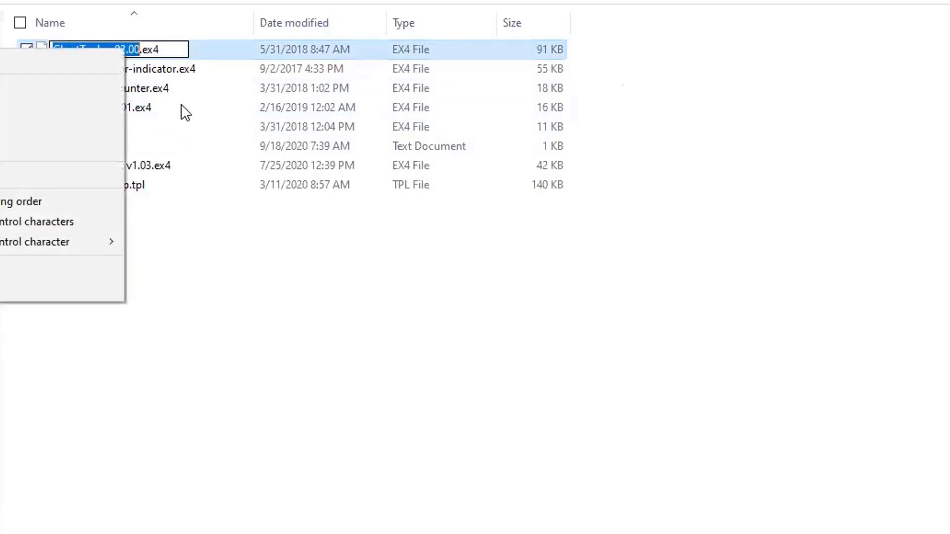
pyautogui.click(103, 217)
# - Copy the ChartTraderv02.00.ex4 file to the clipboard
pyautogui.click(83, 48)
pyautogui.rightClick(83, 49)
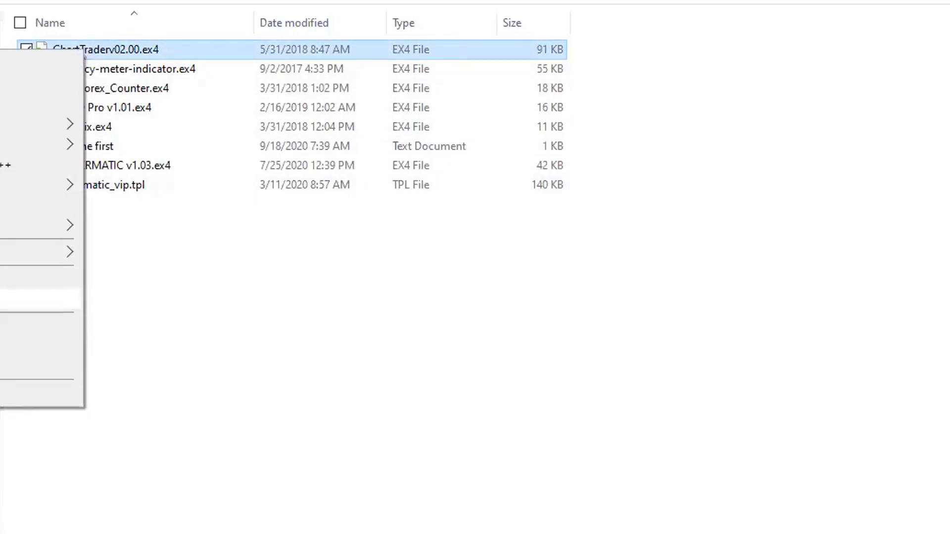
pyautogui.click(40, 299)
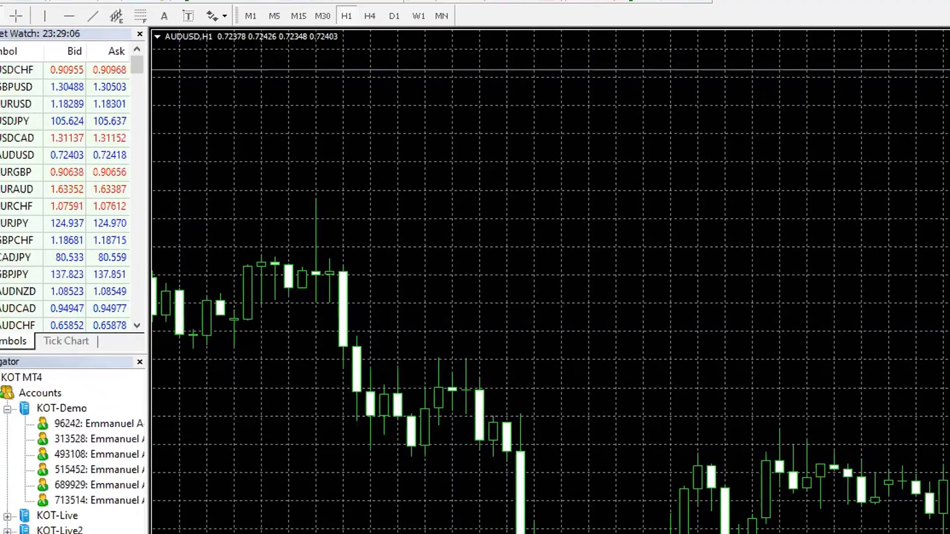
# - Switch to MetaTrader 4, open its data folder and go into the MQL4 folder
pyautogui.click(1, 1)
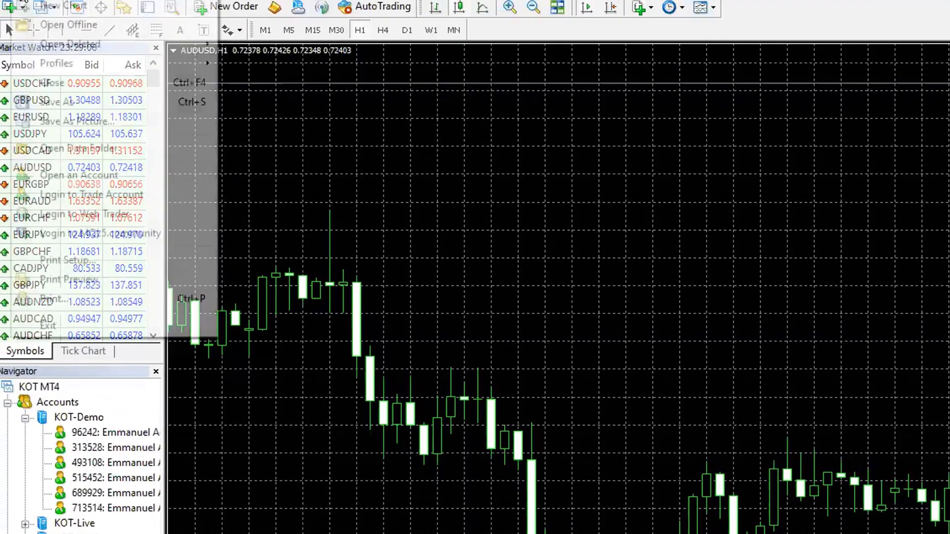
pyautogui.click(80, 150)
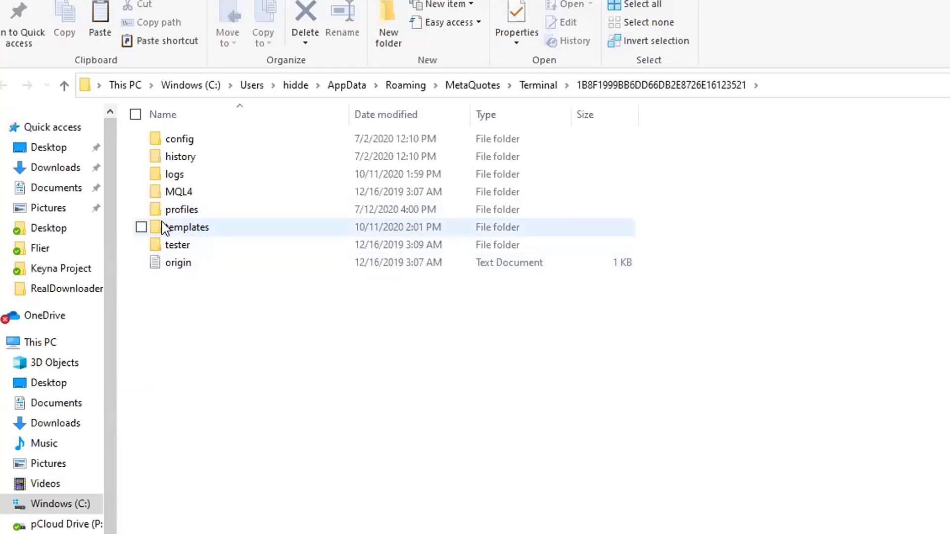
pyautogui.doubleClick(181, 195)
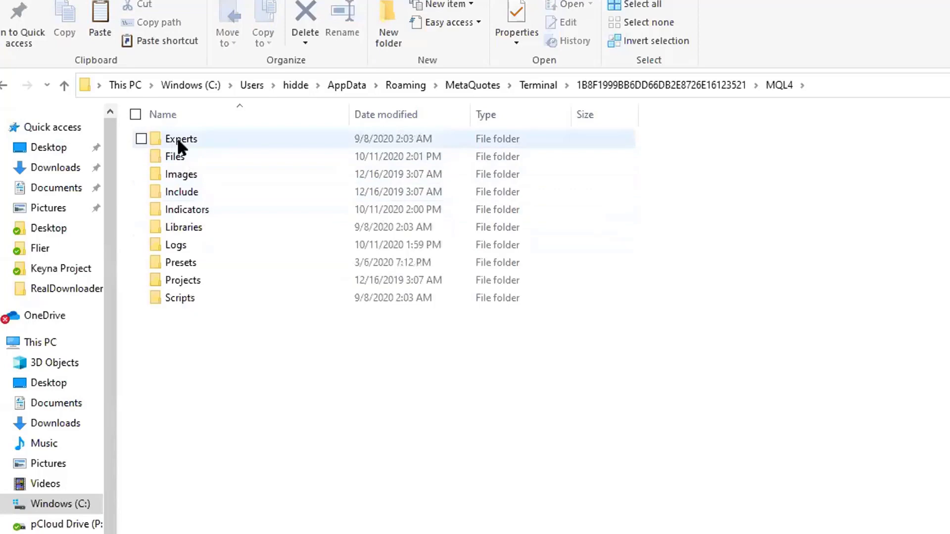
# - Paste ChartTraderv02.00.ex4 into the Experts folder, replacing the existing file in the destination
pyautogui.rightClick(184, 142)
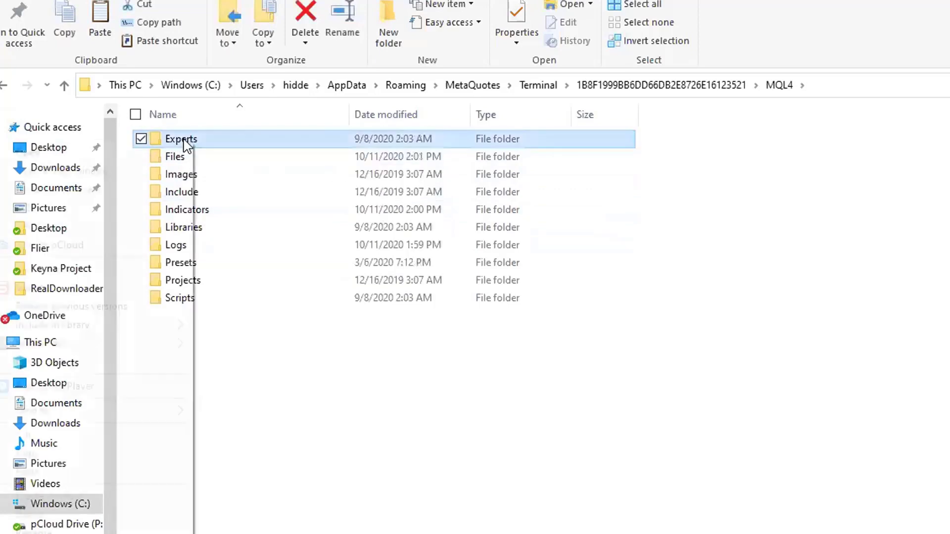
pyautogui.click(40, 473)
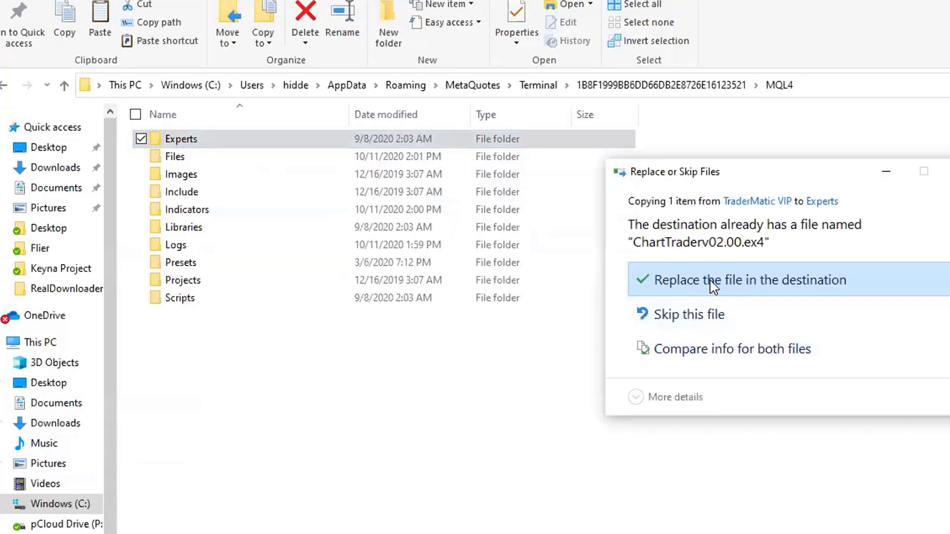
pyautogui.click(725, 286)
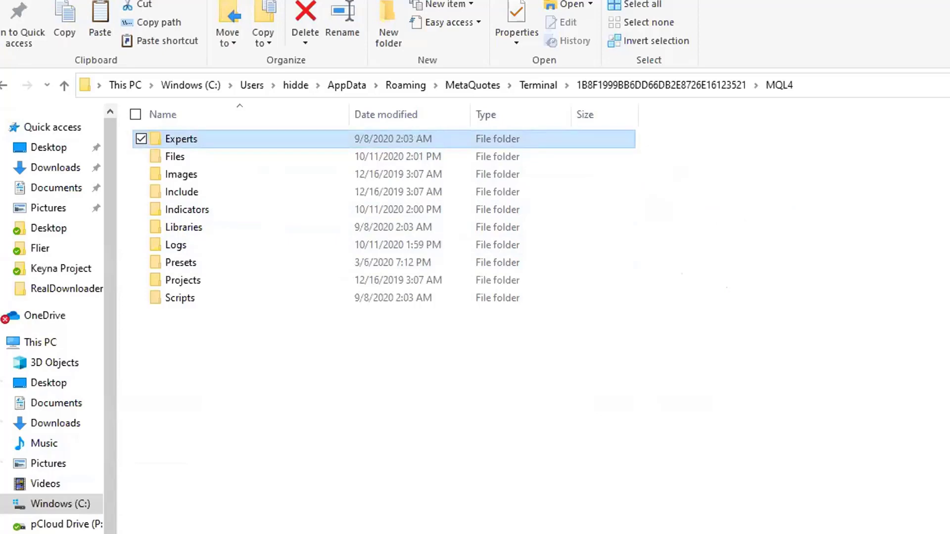
# - Switch back to the TraderMatic VIP source folder
pyautogui.hotkey('alt', 'Tab')
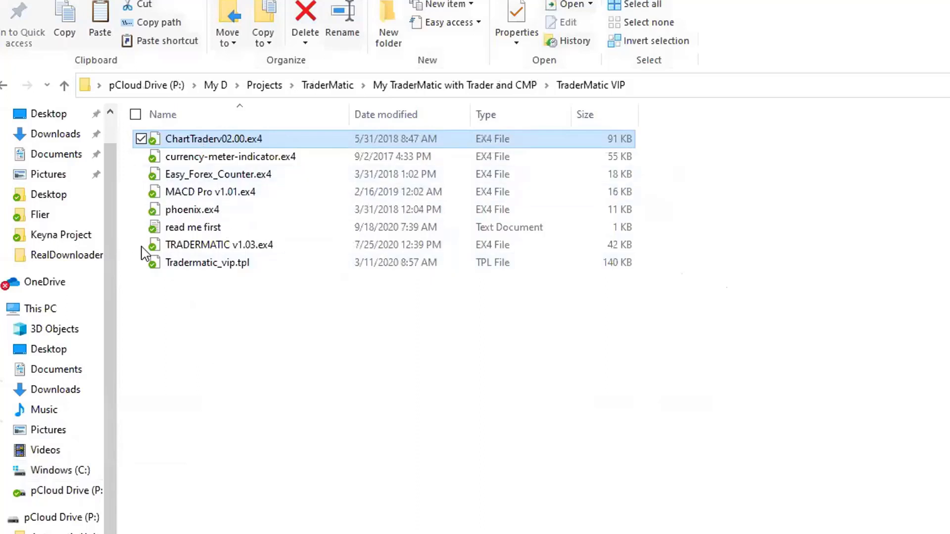
pyautogui.click(207, 161)
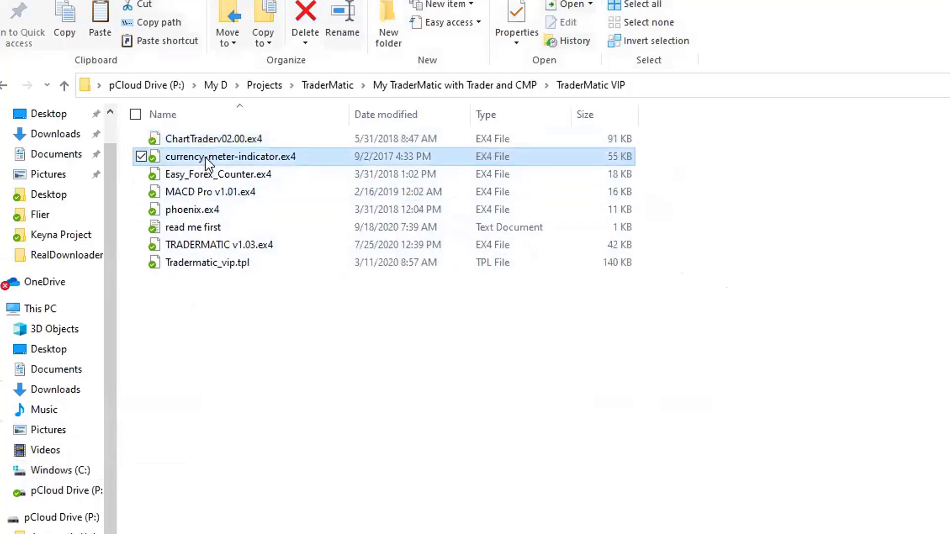
pyautogui.keyDown('ctrl'); pyautogui.click(227, 178); pyautogui.keyUp('ctrl')
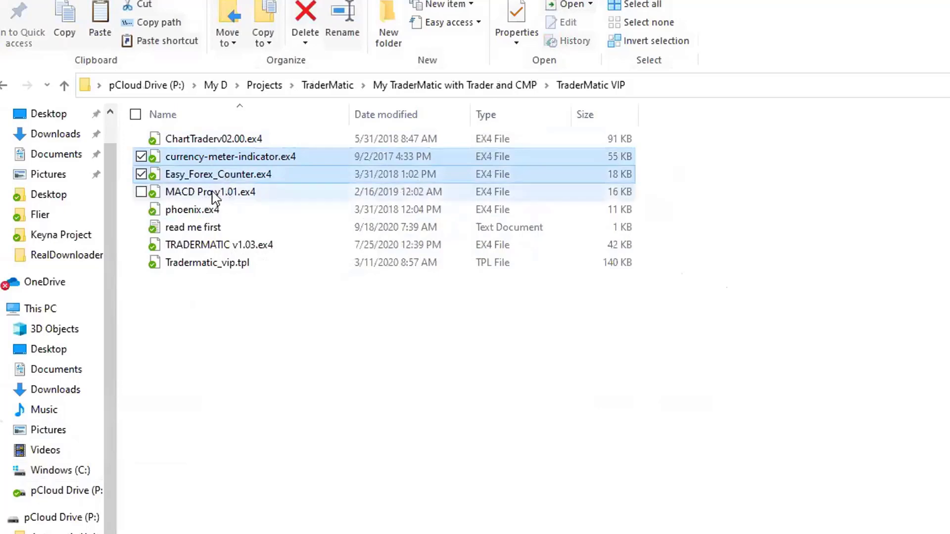
pyautogui.keyDown('ctrl'); pyautogui.click(214, 194); pyautogui.keyUp('ctrl')
pyautogui.keyDown('ctrl'); pyautogui.click(200, 214); pyautogui.keyUp('ctrl')
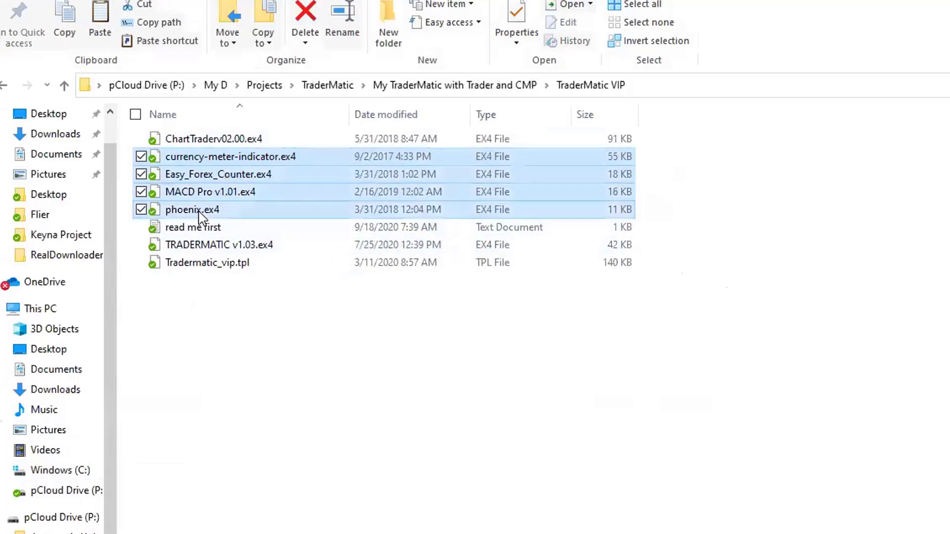
pyautogui.keyDown('ctrl'); pyautogui.click(233, 246); pyautogui.keyUp('ctrl')
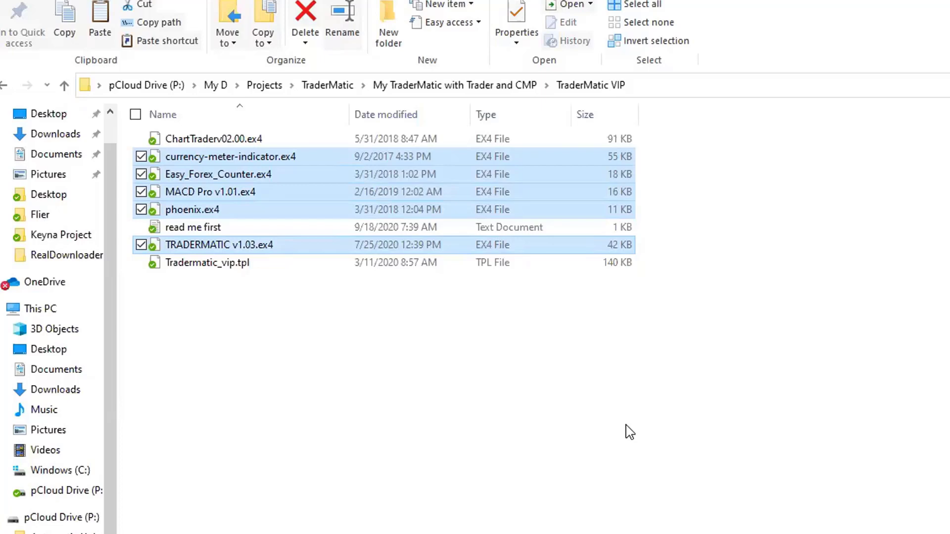
pyautogui.click(534, 394)
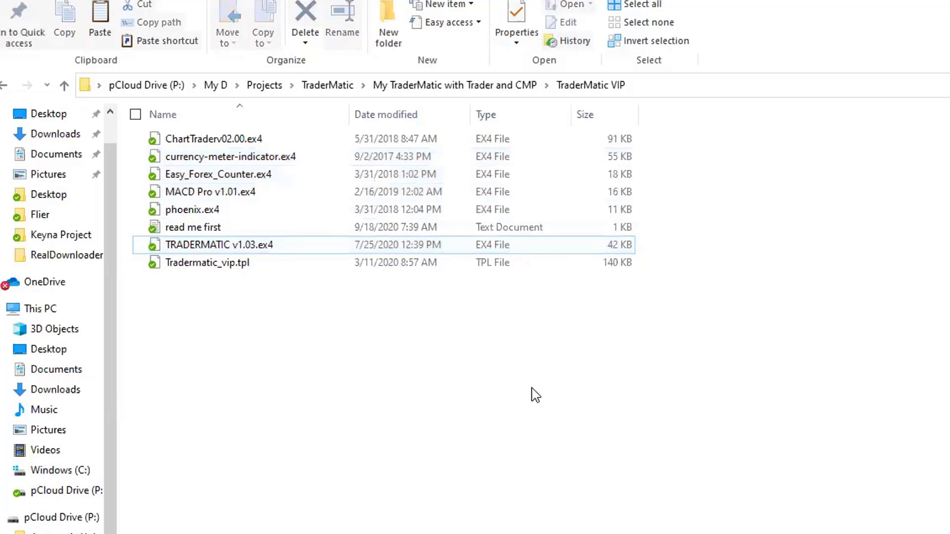
# - Copy the TRADERMATIC v1.03, MACD Pro v1.01, currency-meter-indicator, Easy_Forex_Counter and phoenix .ex4 files to the clipboard
pyautogui.click(216, 250)
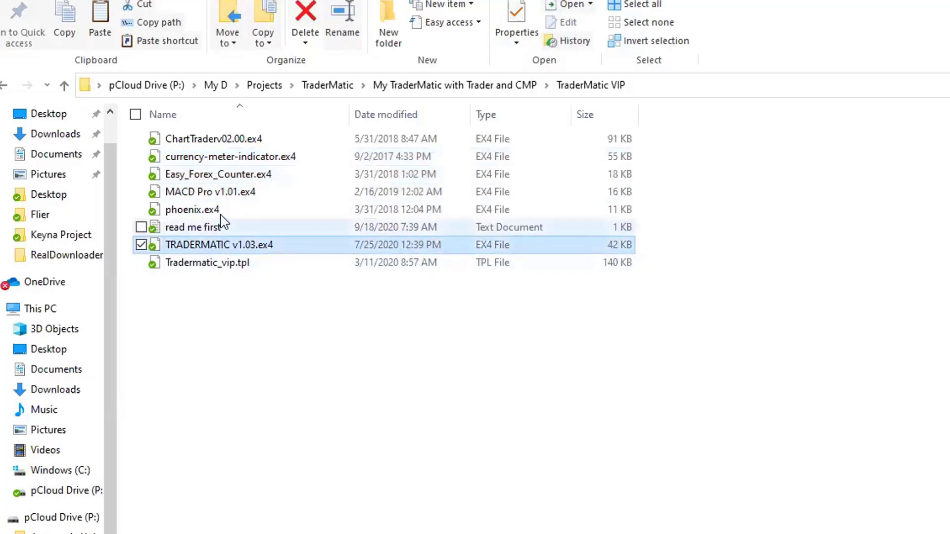
pyautogui.keyDown('ctrl'); pyautogui.click(243, 194); pyautogui.keyUp('ctrl')
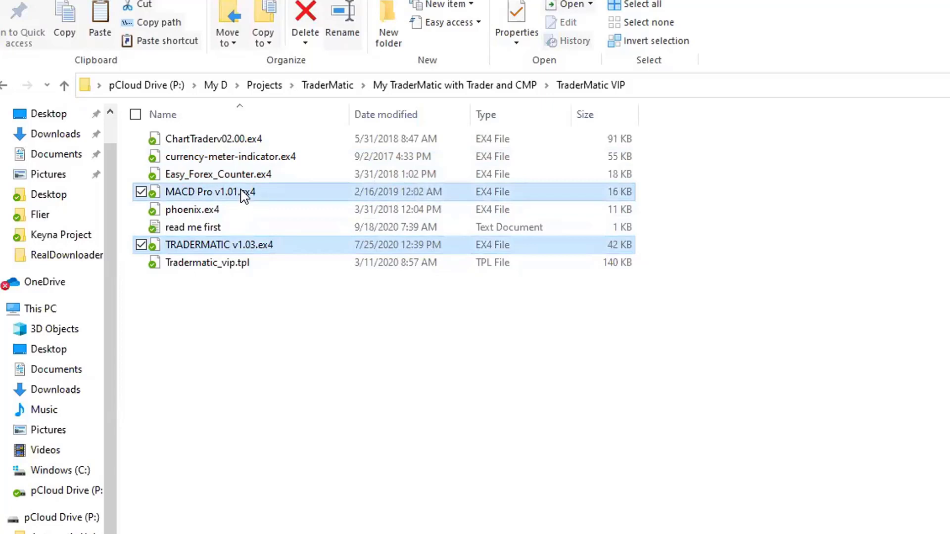
pyautogui.keyDown('ctrl'); pyautogui.click(260, 156); pyautogui.keyUp('ctrl')
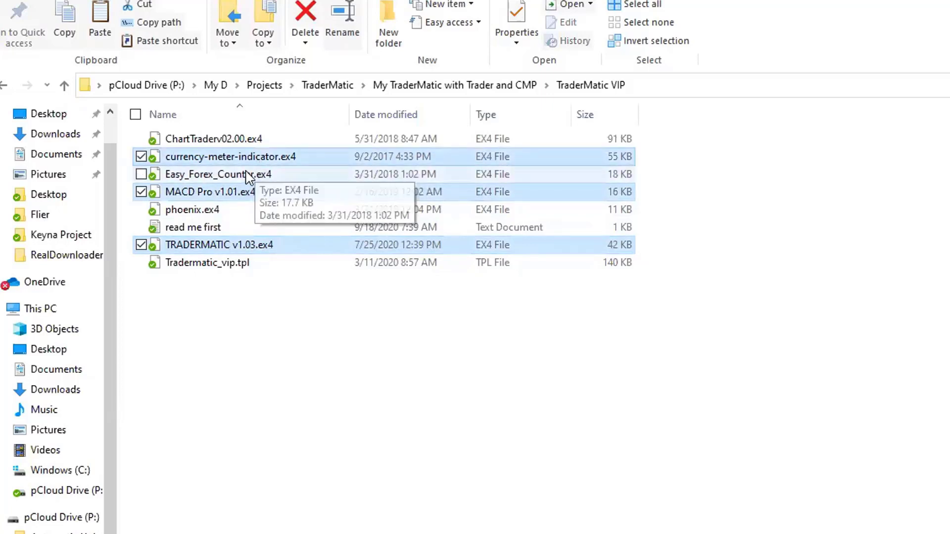
pyautogui.keyDown('ctrl'); pyautogui.click(247, 176); pyautogui.keyUp('ctrl')
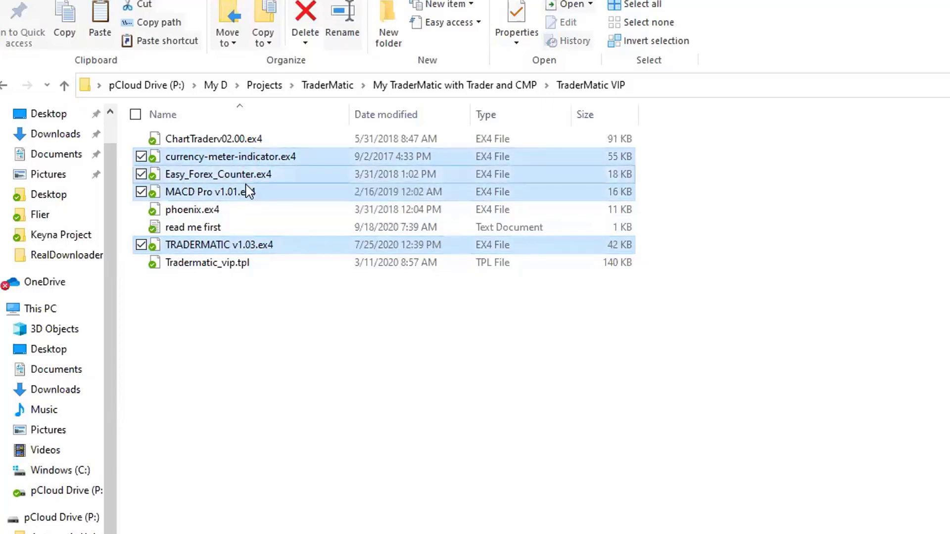
pyautogui.keyDown('ctrl'); pyautogui.click(224, 212); pyautogui.keyUp('ctrl')
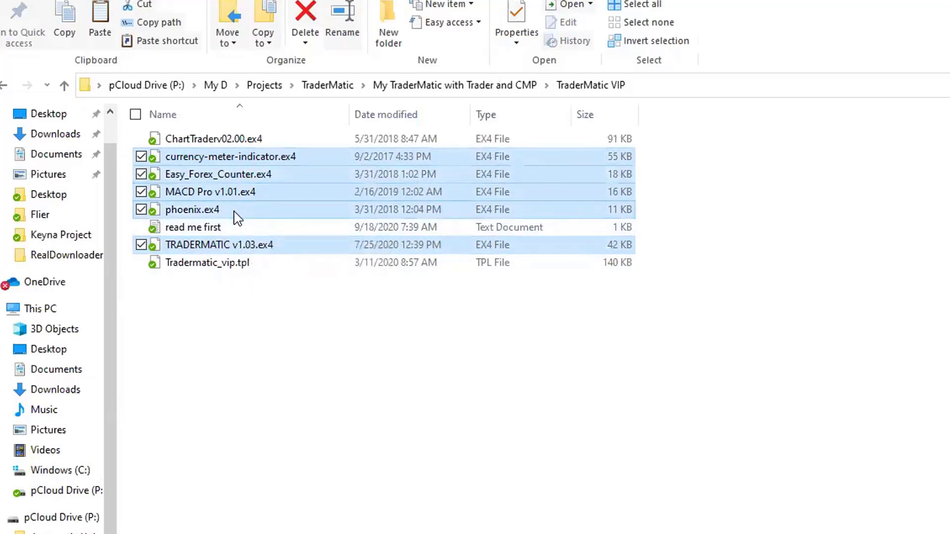
pyautogui.rightClick(236, 213)
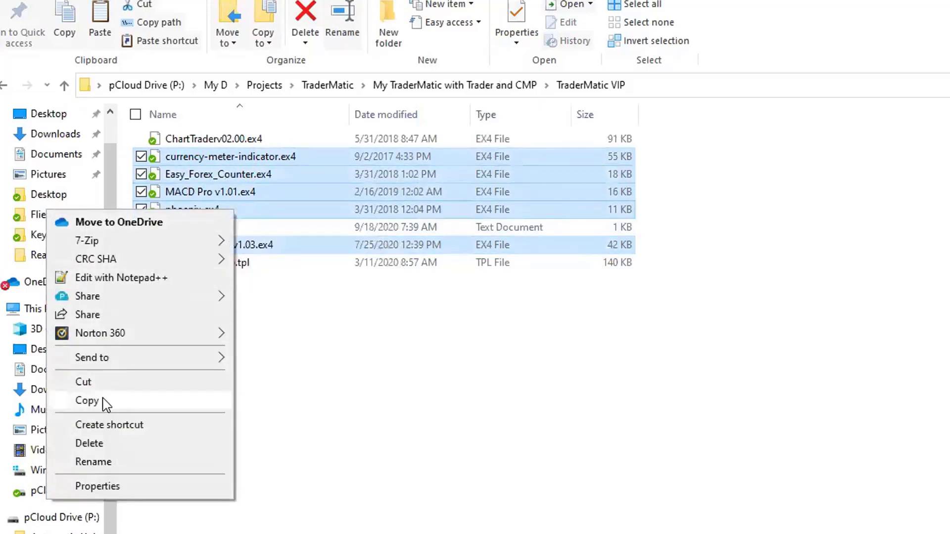
pyautogui.click(87, 400)
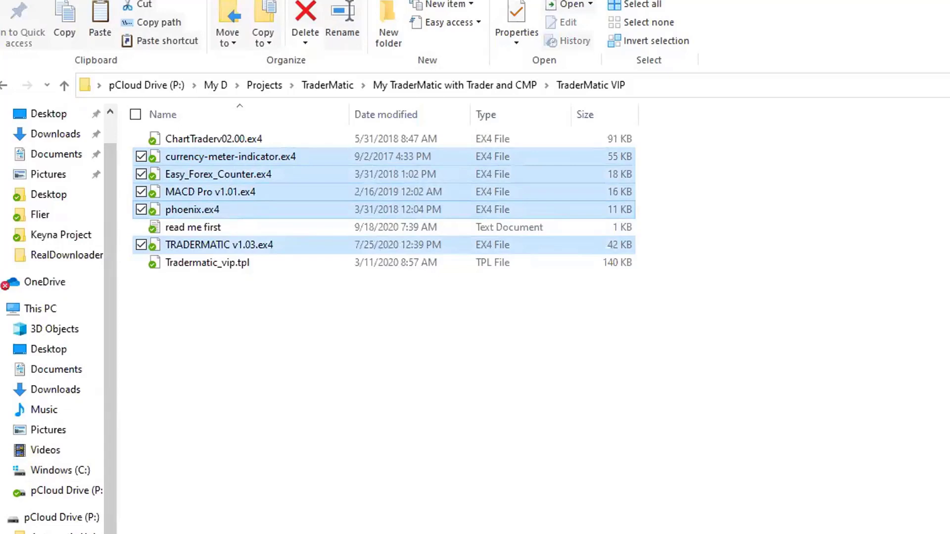
# - Switch to the MQL4 folder and paste the five copied indicator files into its Indicators folder
pyautogui.hotkey('alt', 'Tab')
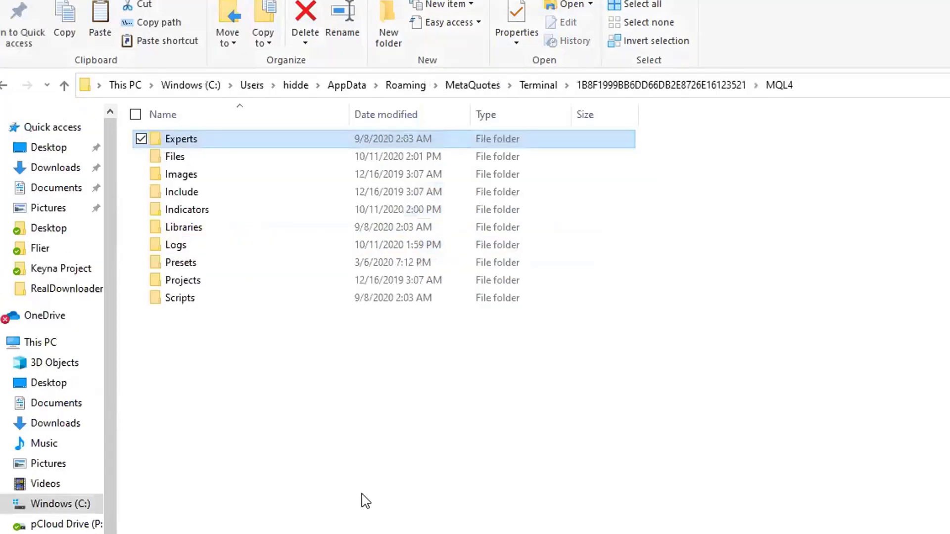
pyautogui.rightClick(187, 218)
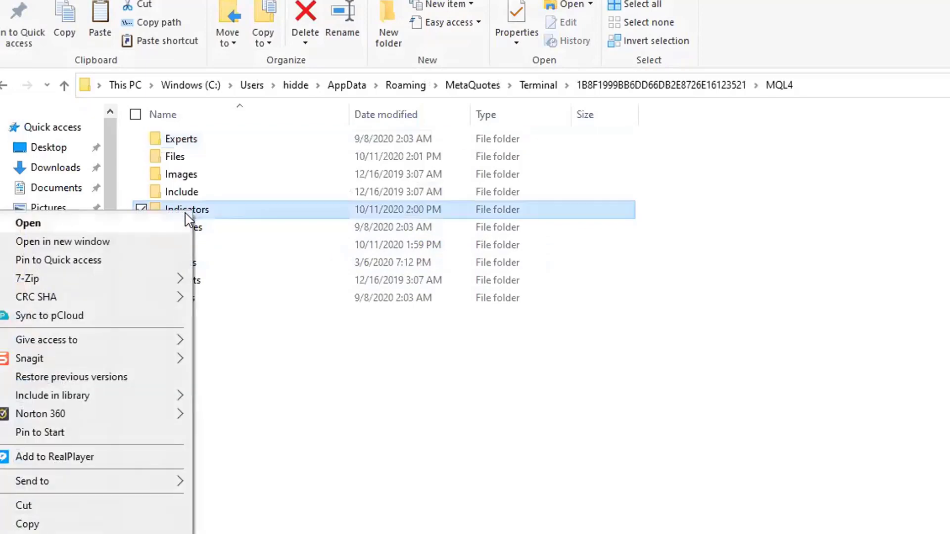
pyautogui.press('Escape')
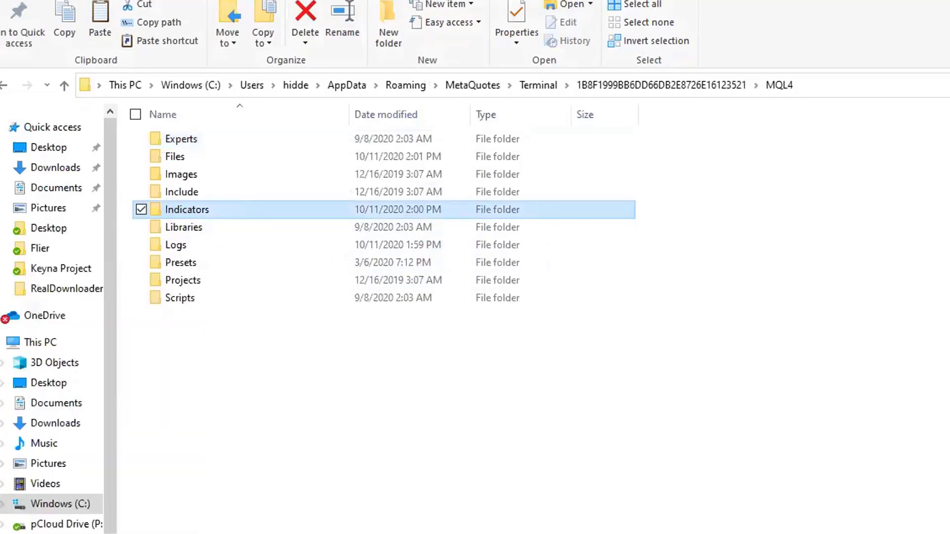
pyautogui.click(711, 262)
# - Return to the TraderMatic VIP folder and copy Tradermatic_vip.tpl to the clipboard
pyautogui.hotkey('alt', 'Tab')
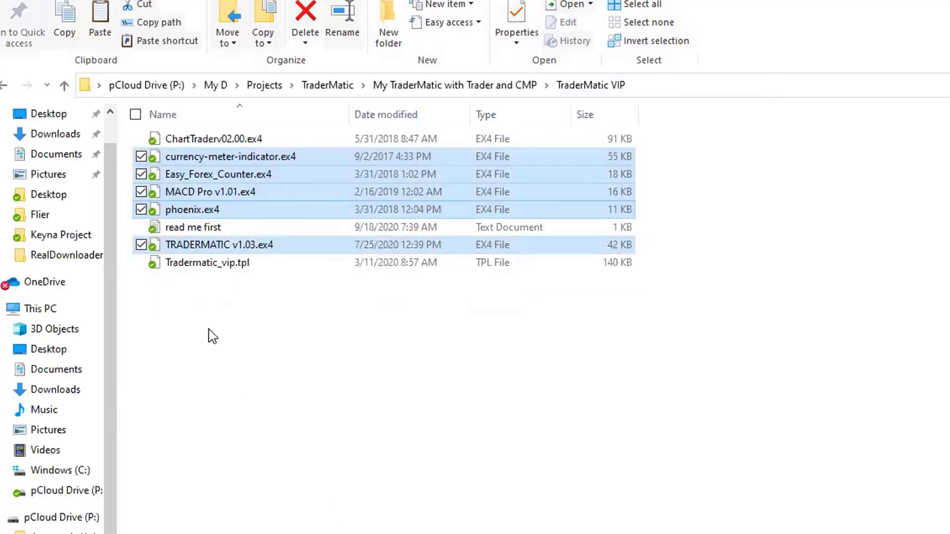
pyautogui.click(223, 355)
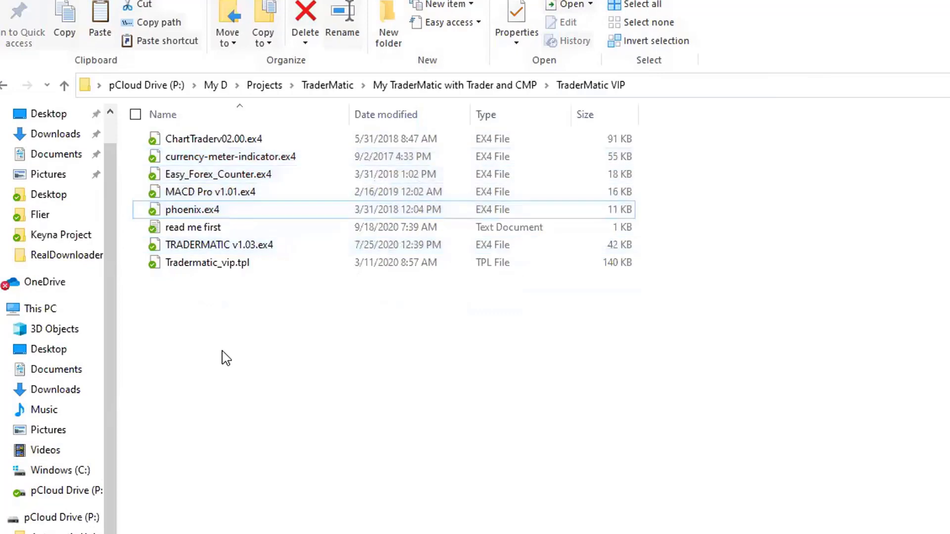
pyautogui.click(191, 266)
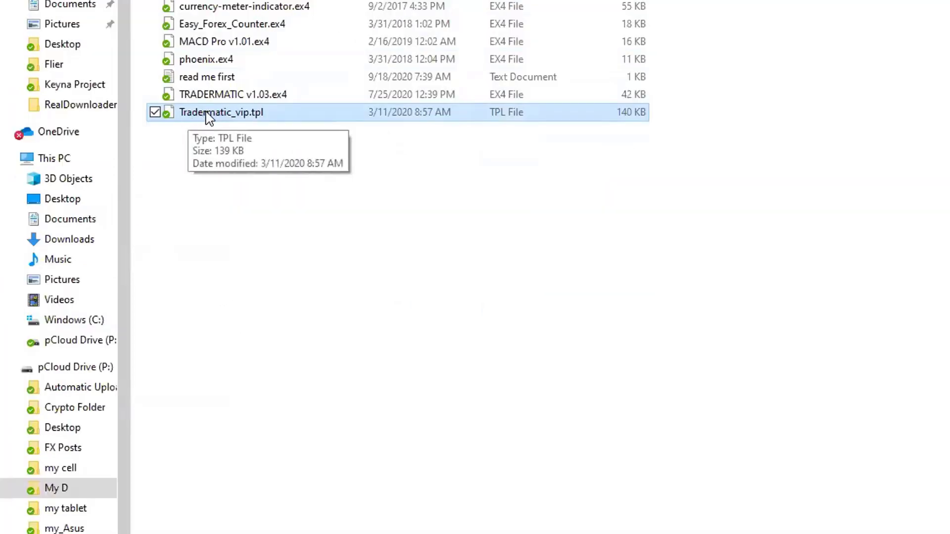
pyautogui.rightClick(206, 113)
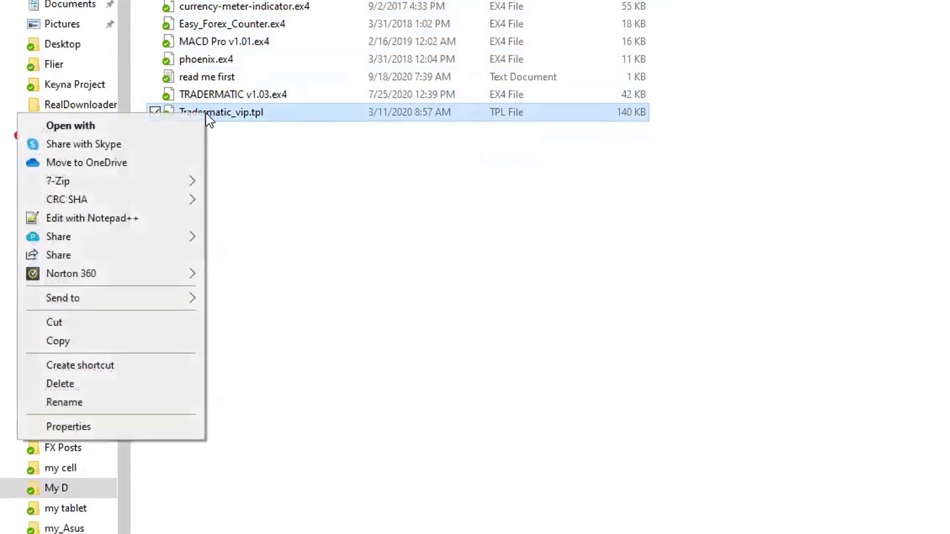
pyautogui.click(64, 343)
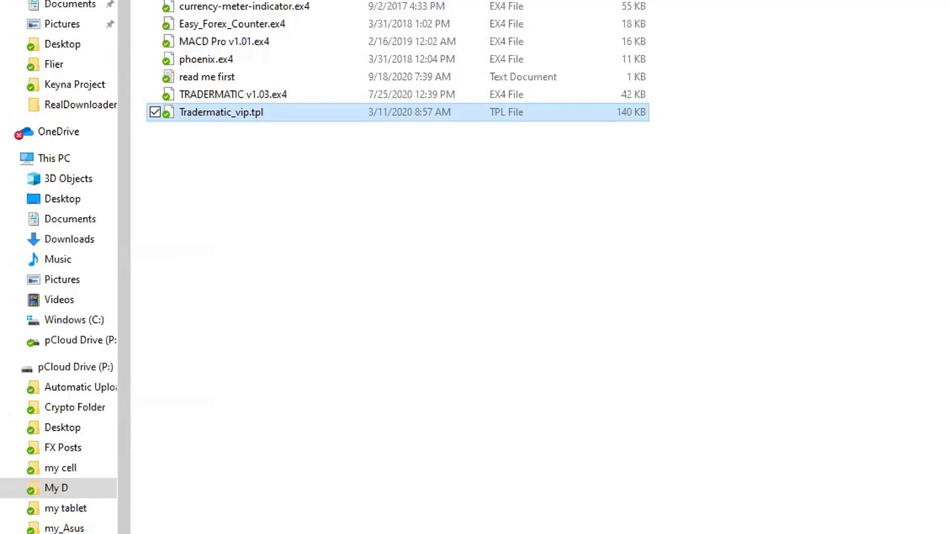
# - Go up from MQL4 to the terminal's data folder and paste Tradermatic_vip.tpl into the templates folder
pyautogui.hotkey('alt', 'Up')
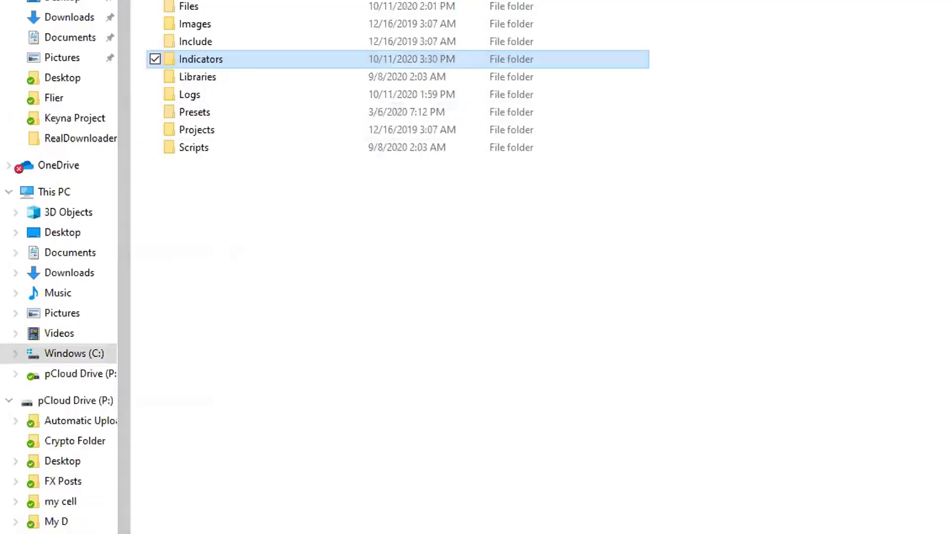
pyautogui.hotkey('alt', 'Up')
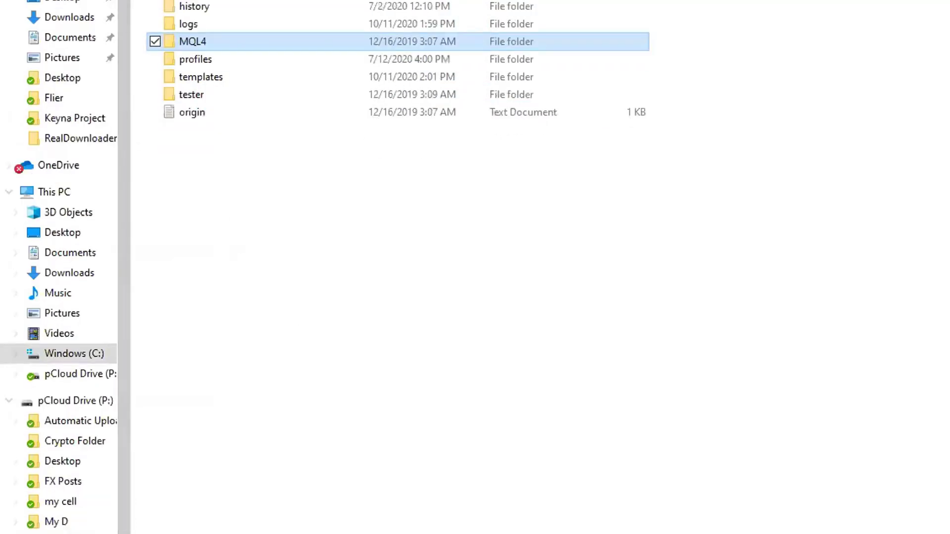
pyautogui.rightClick(207, 78)
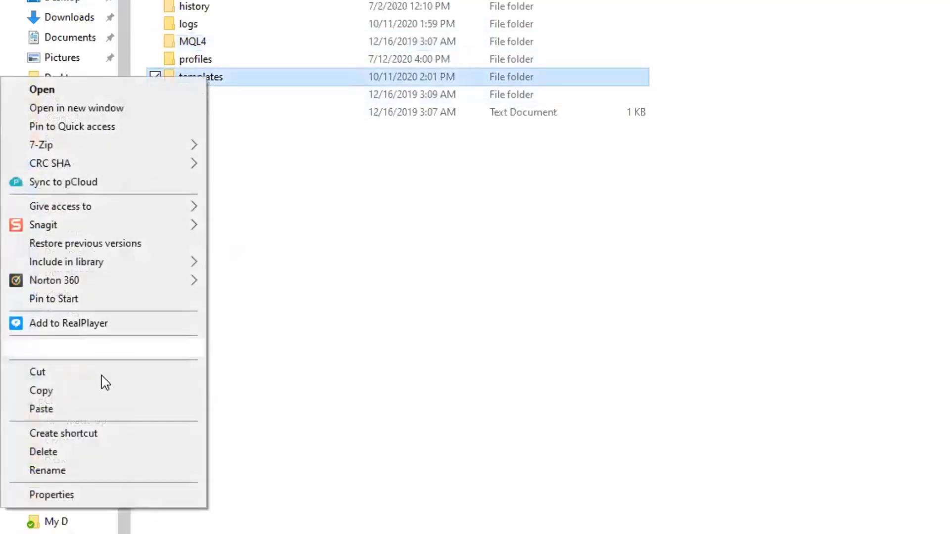
pyautogui.click(50, 409)
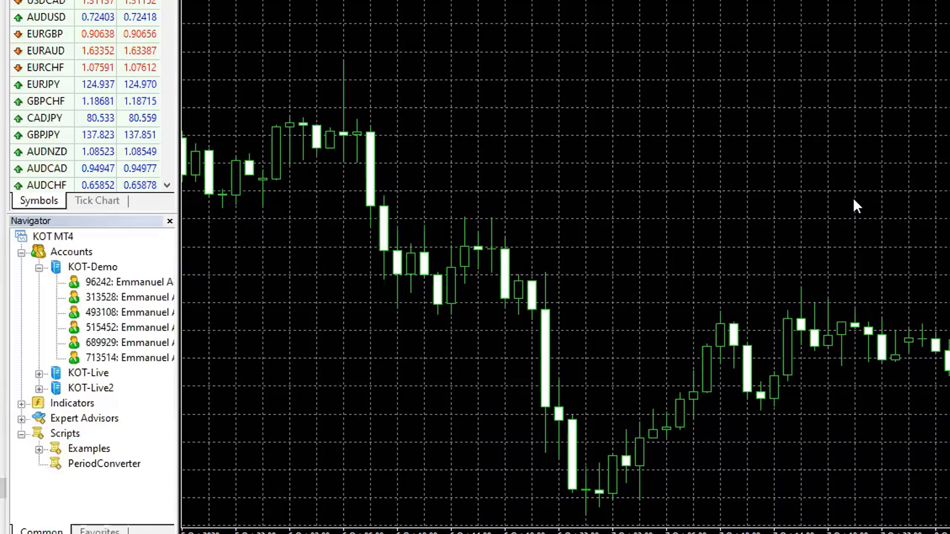
# - Refresh the Indicators group in the MetaTrader 4 Navigator
pyautogui.rightClick(37, 409)
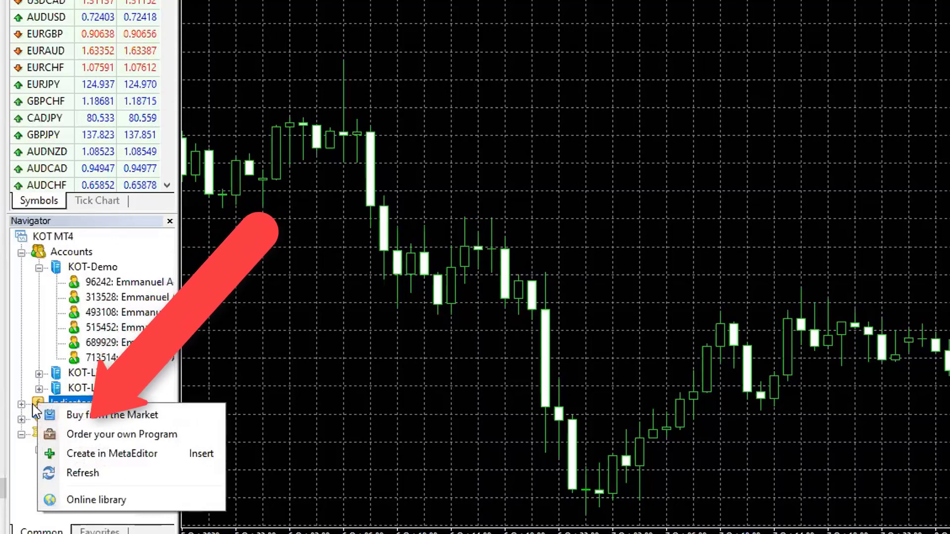
pyautogui.click(83, 475)
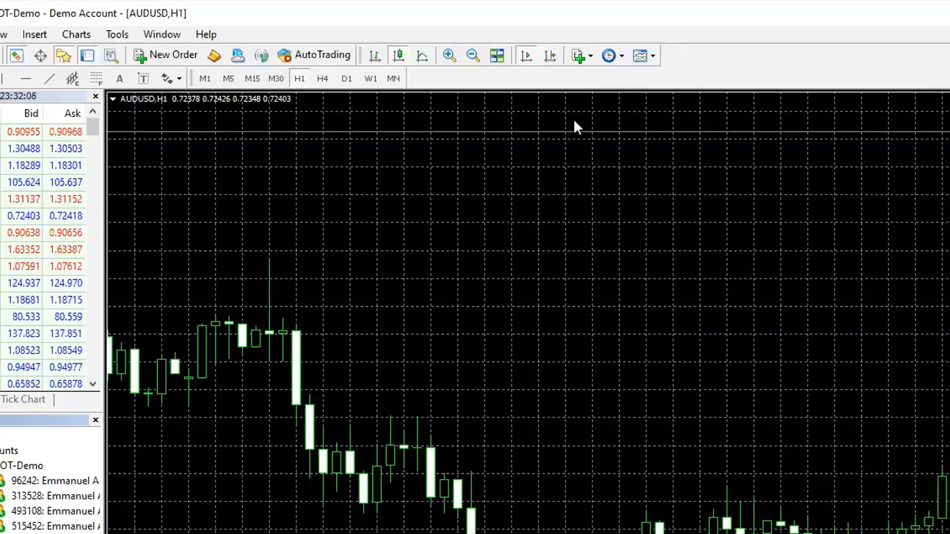
# - Load the Tradermatic_vip.tpl template onto the AUDUSD,H1 chart
pyautogui.click(76, 34)
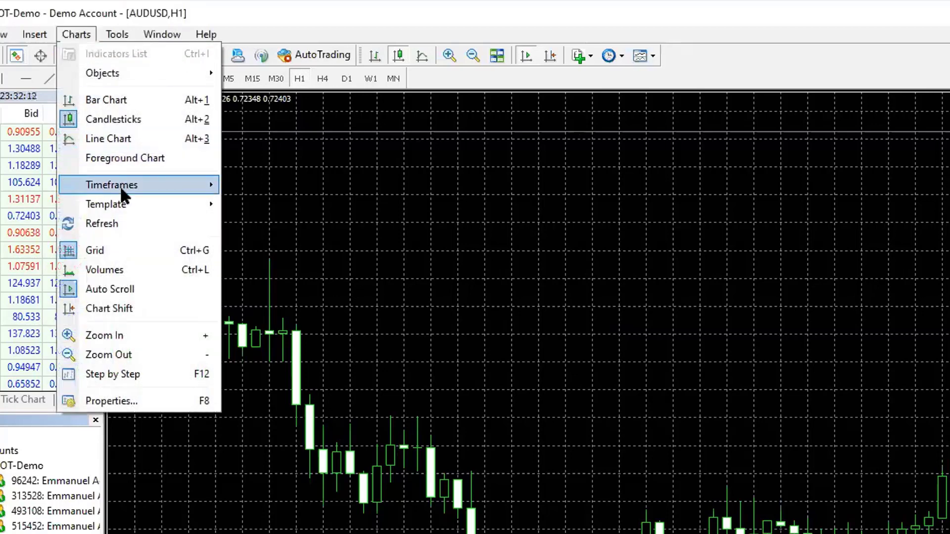
pyautogui.moveTo(127, 208)
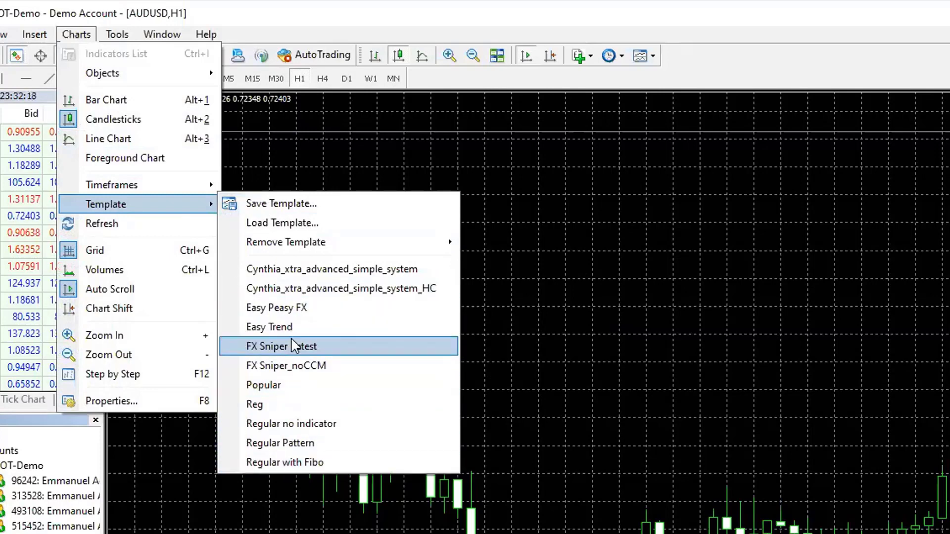
pyautogui.click(287, 223)
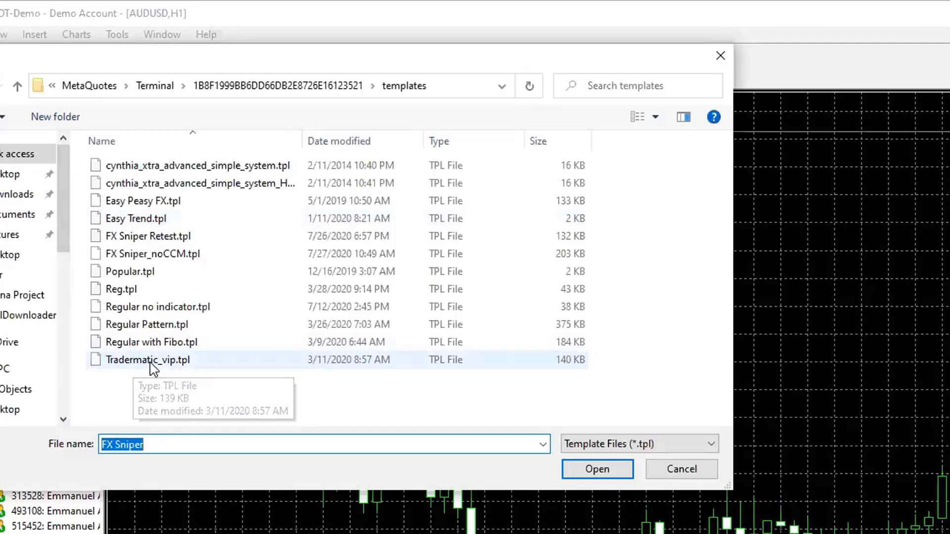
pyautogui.click(142, 366)
pyautogui.doubleClick(142, 367)
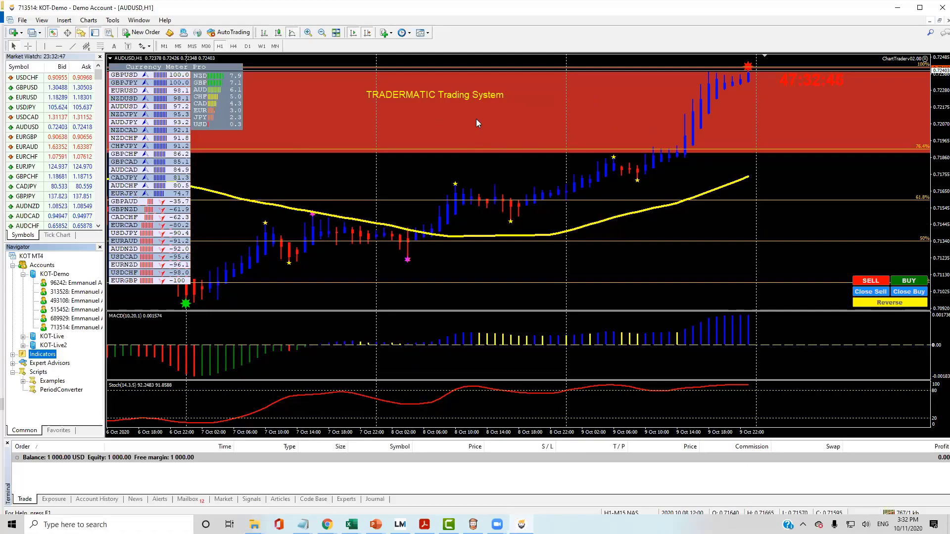
# - Open the list of indicators applied to the AUDUSD,H1 chart
pyautogui.rightClick(450, 117)
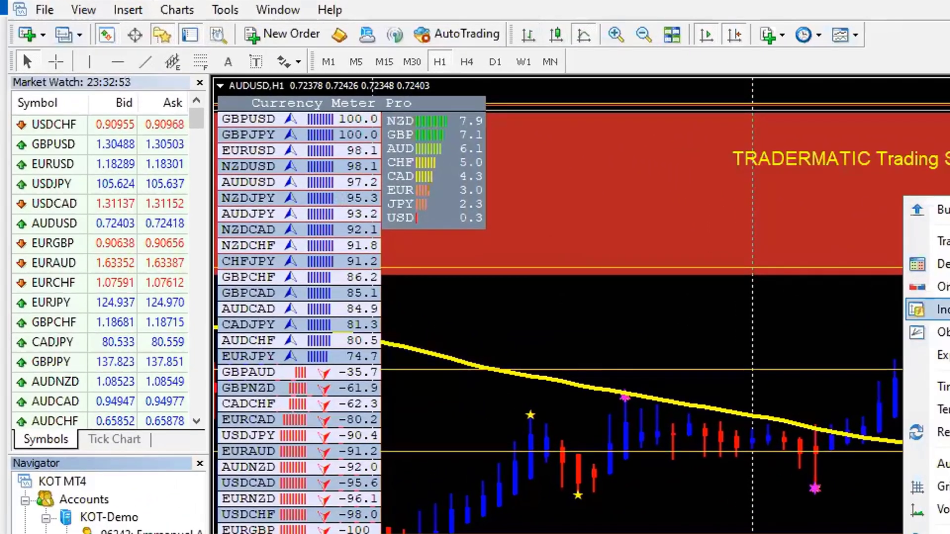
pyautogui.click(940, 309)
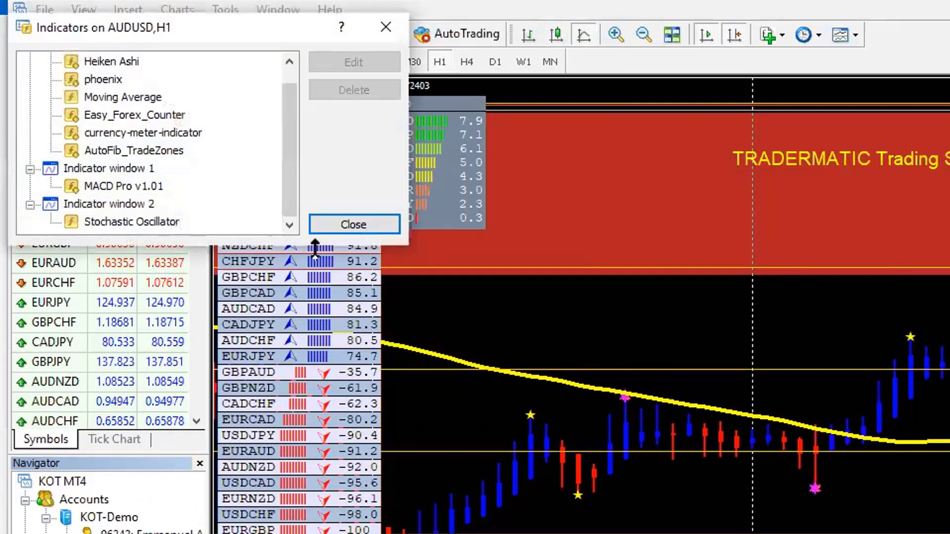